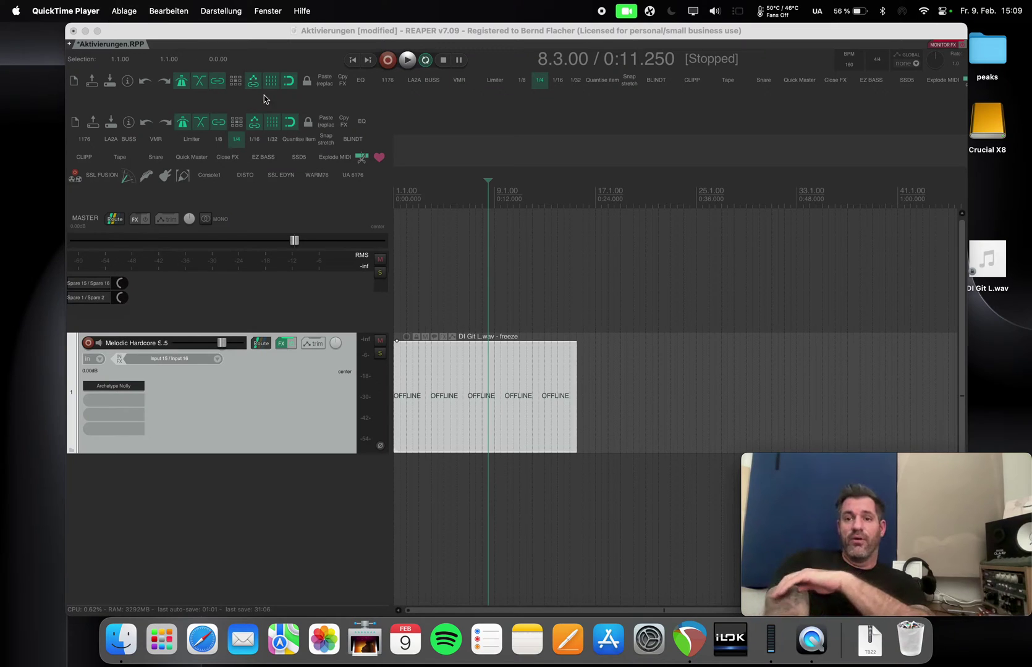
Step: Apply REAPER's audio buffering preferences with Automatic processing behavior and a 600 ms media buffer
{"action": "left_click", "coordinate": [639, 30]}
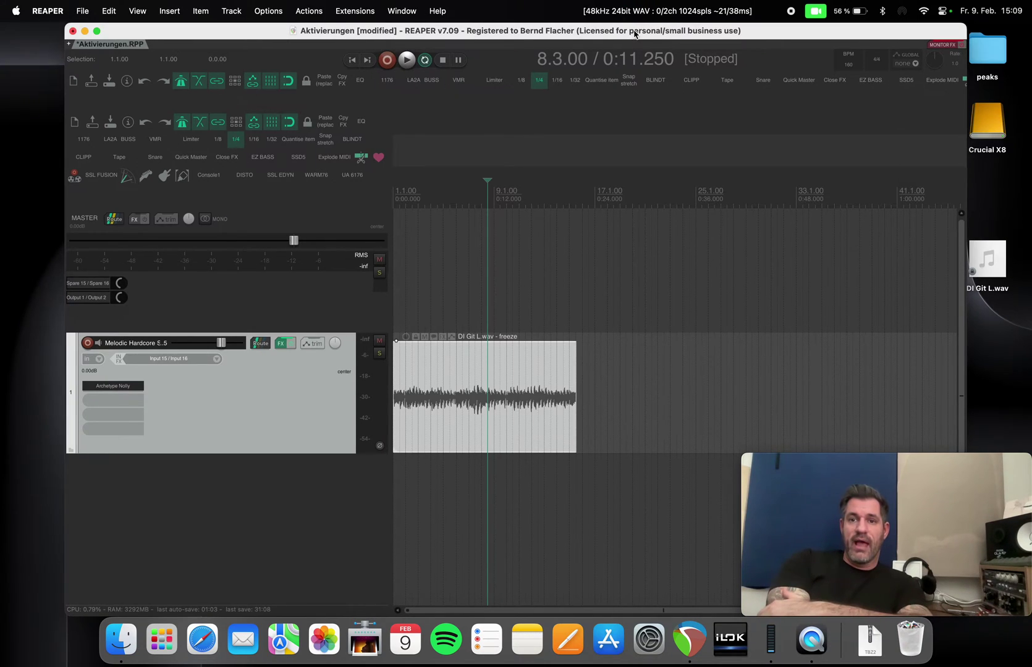
{"action": "left_click", "coordinate": [669, 11]}
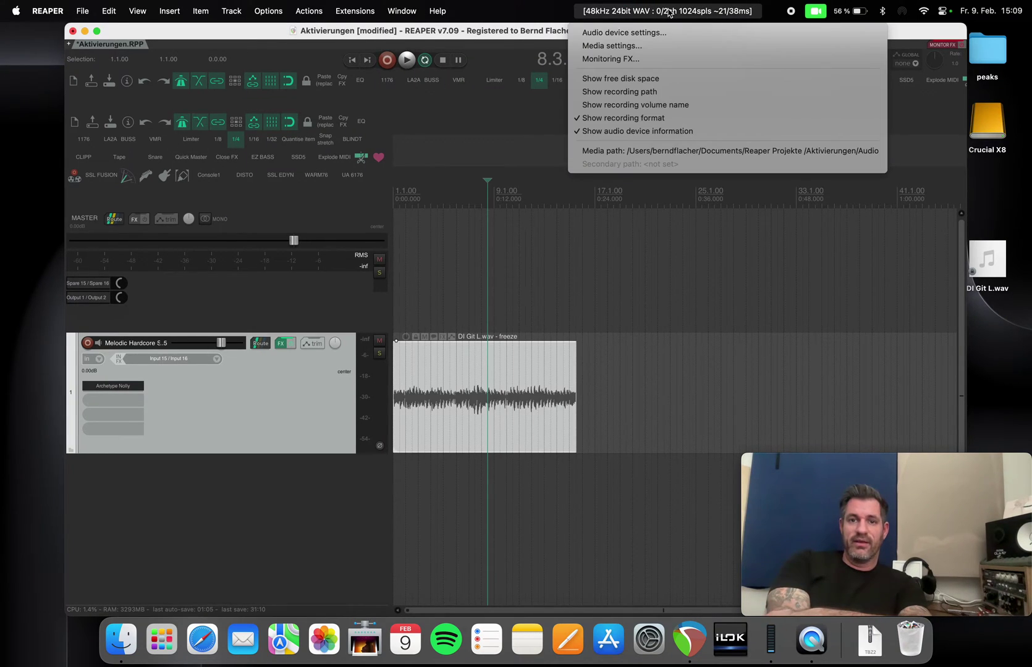
{"action": "left_click", "coordinate": [645, 33]}
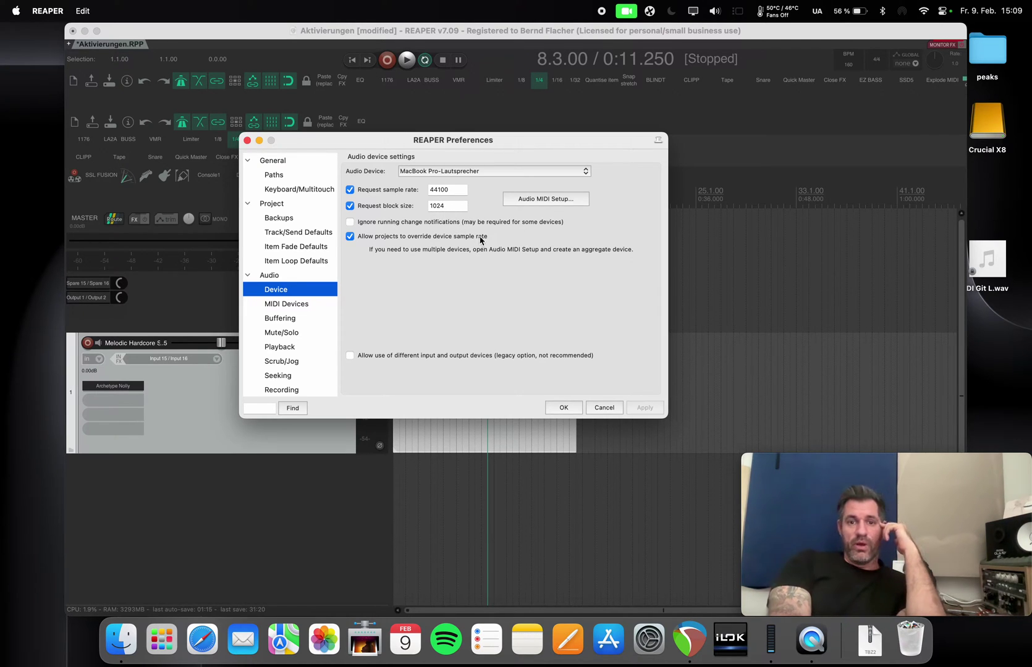
{"action": "left_click", "coordinate": [293, 320]}
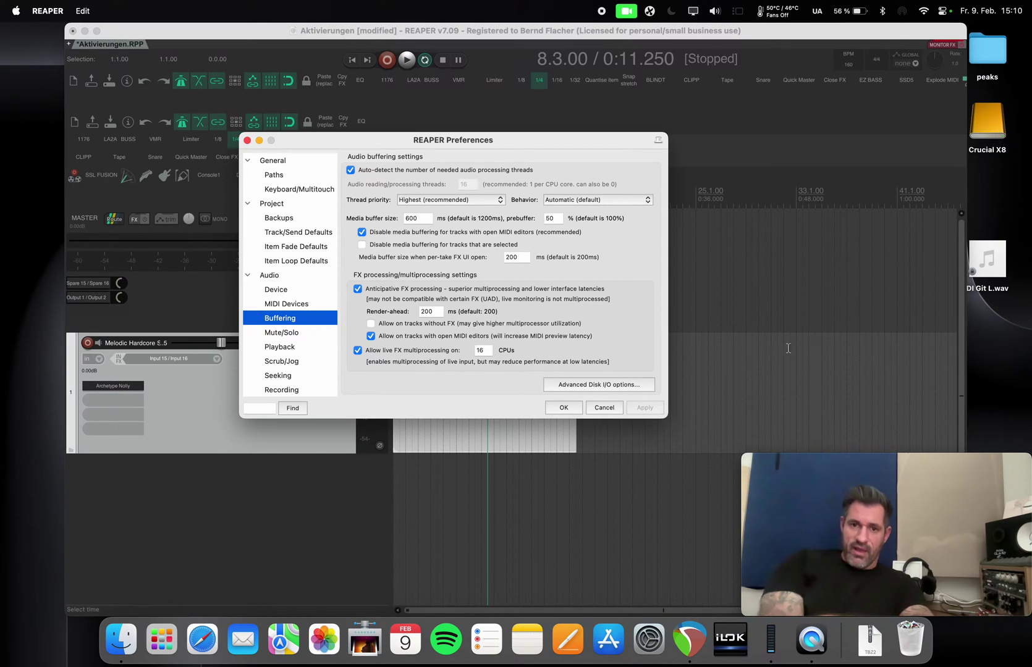
{"action": "left_click", "coordinate": [587, 201]}
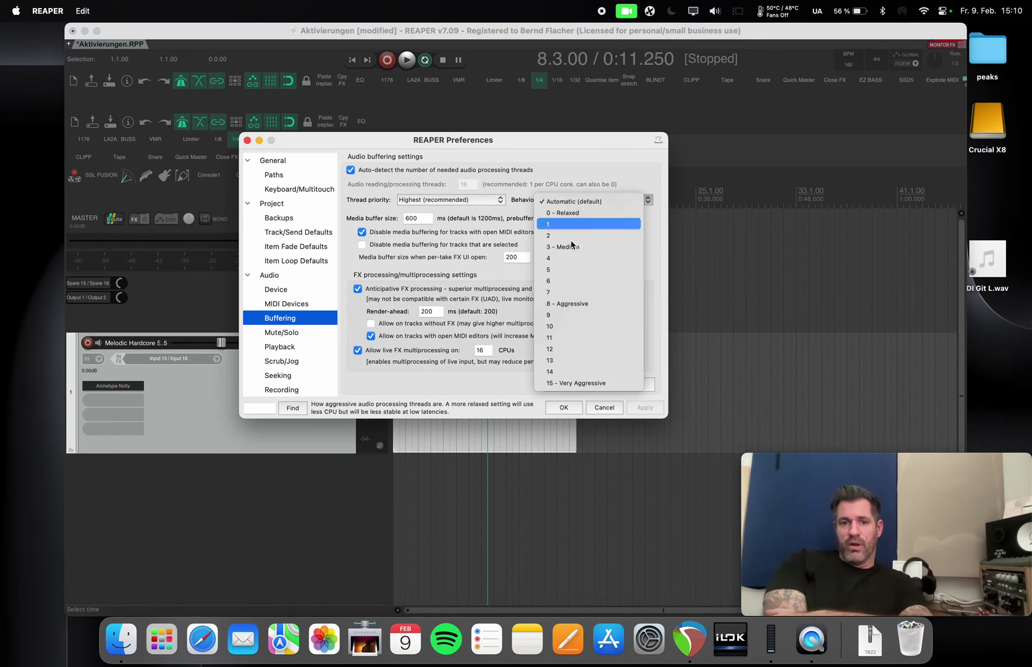
{"action": "left_click", "coordinate": [577, 202]}
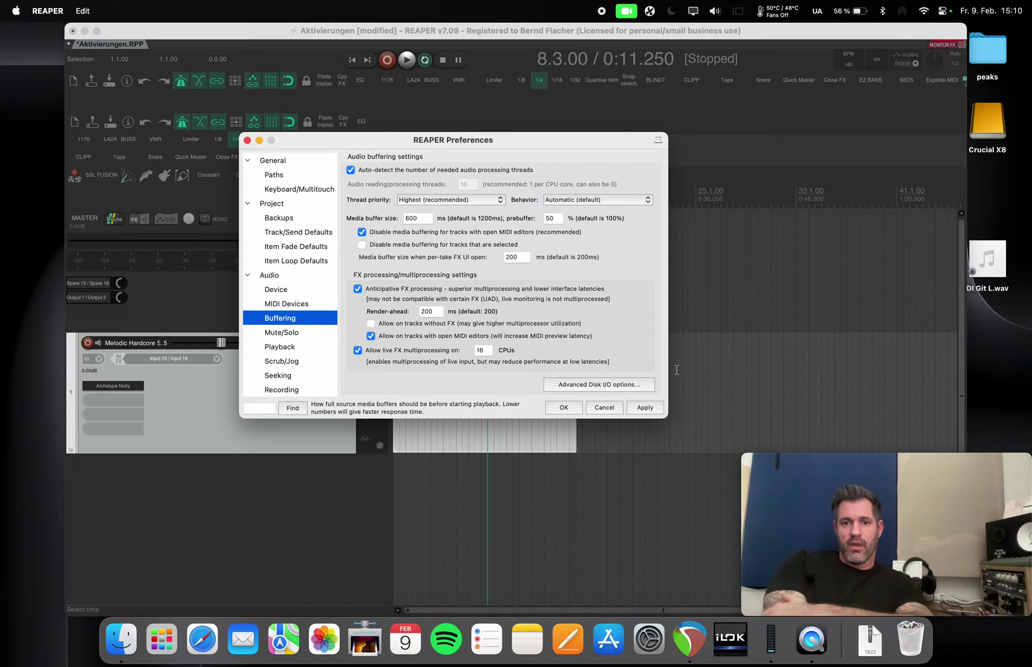
{"action": "left_click", "coordinate": [647, 409]}
{"action": "left_click", "coordinate": [575, 414]}
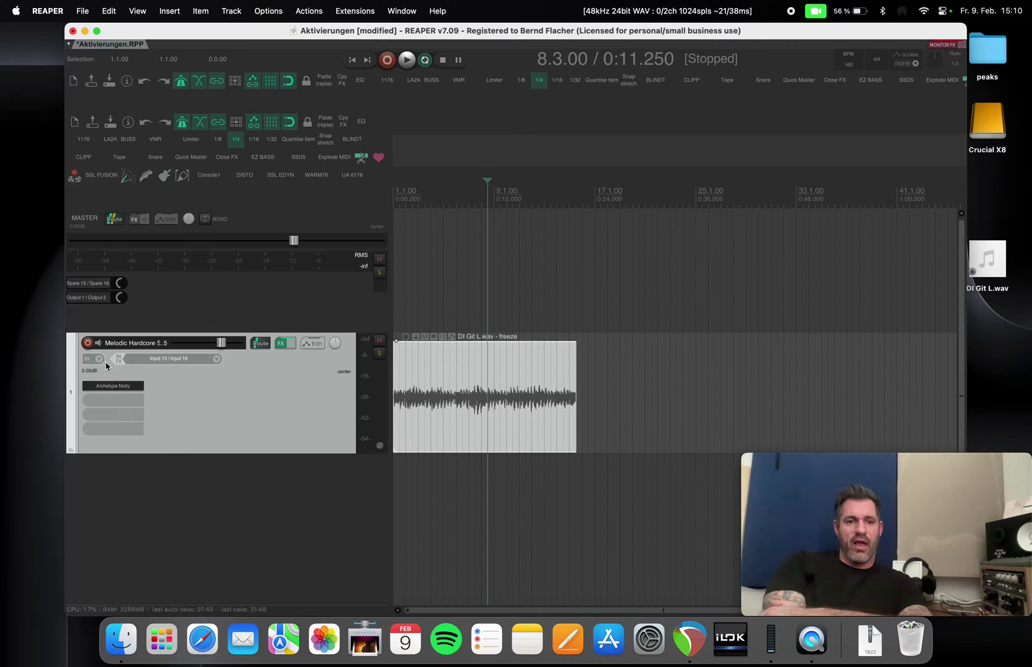
Step: Check the Archetype Nolly plugin, audition the track from 2.3.00, then duplicate it with Cmd+D
{"action": "left_click", "coordinate": [109, 385]}
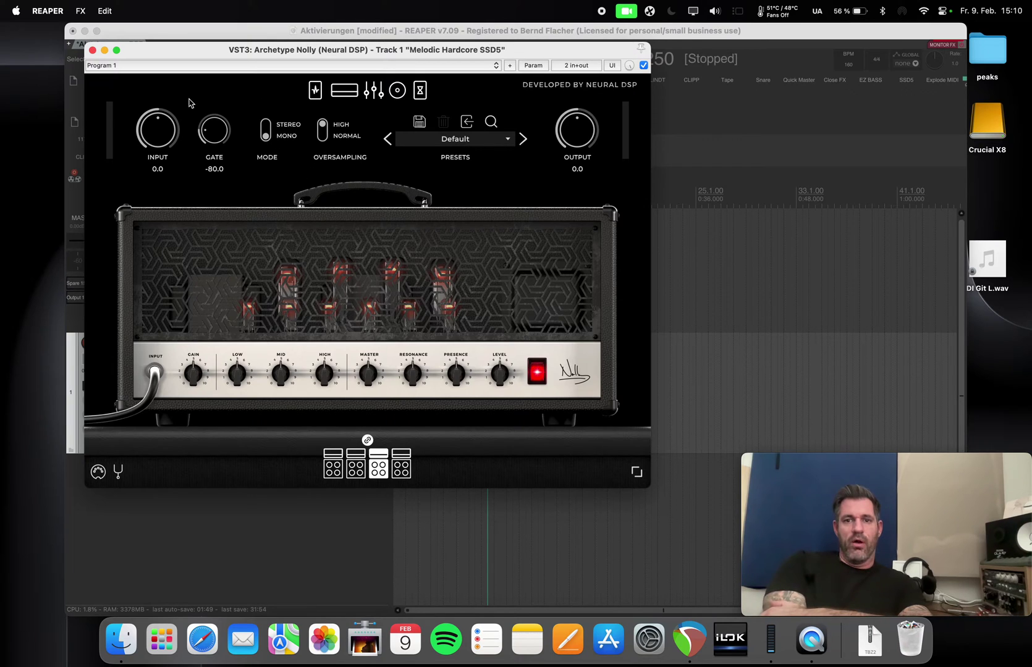
{"action": "left_click", "coordinate": [93, 50]}
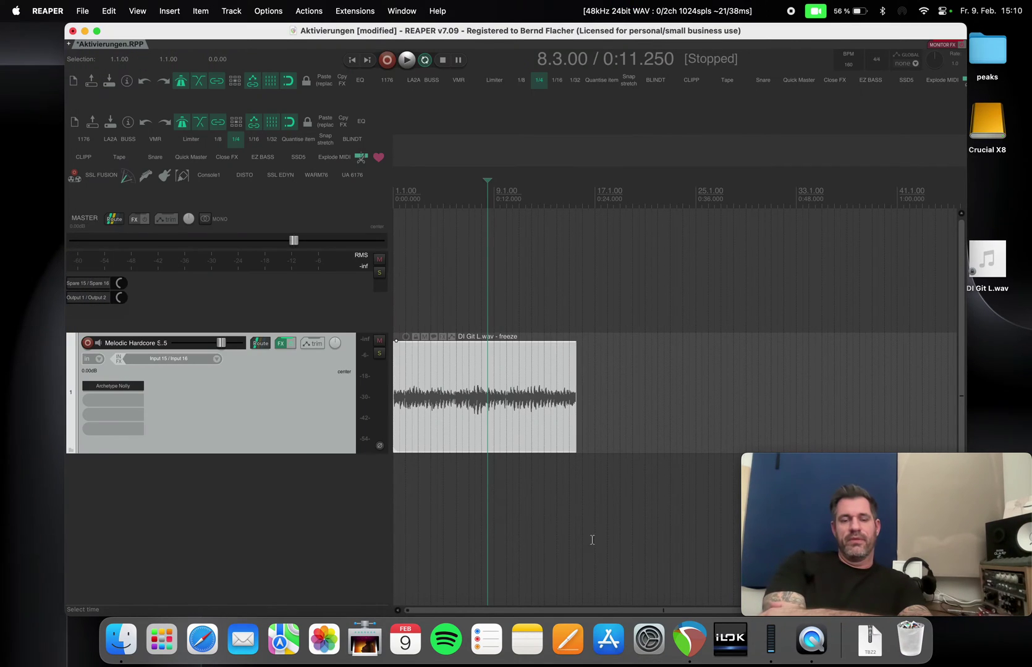
{"action": "left_click", "coordinate": [413, 307]}
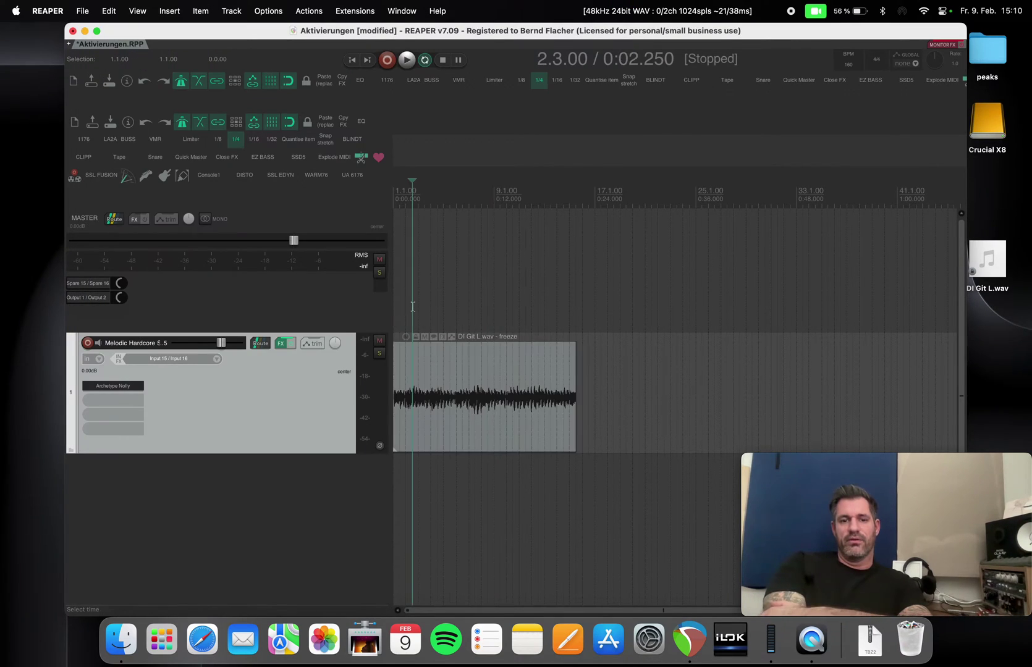
{"action": "key", "text": "space"}
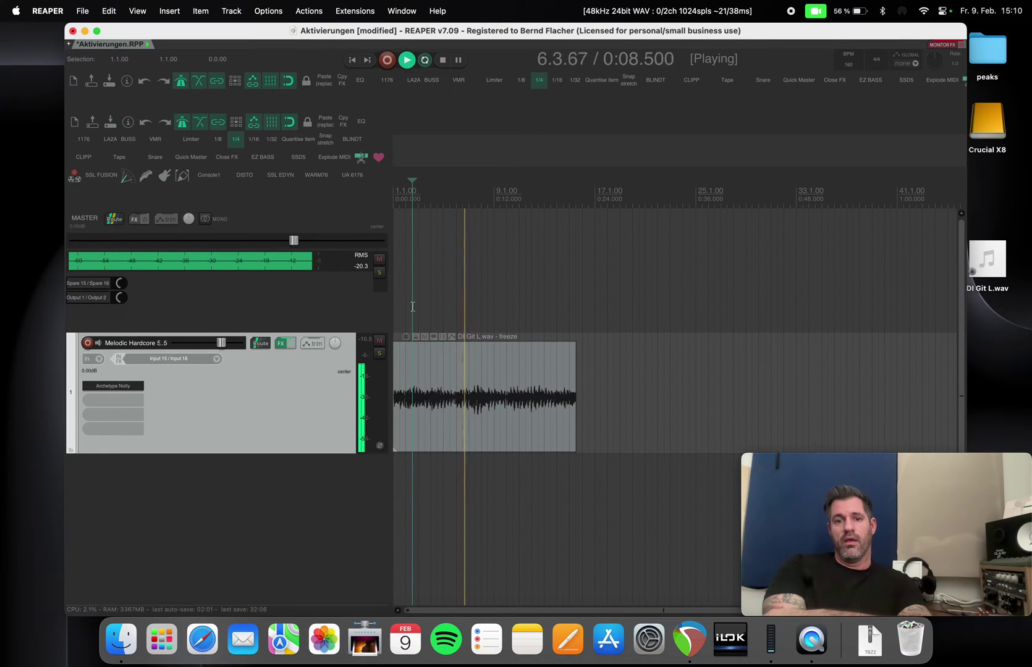
{"action": "key", "text": "space"}
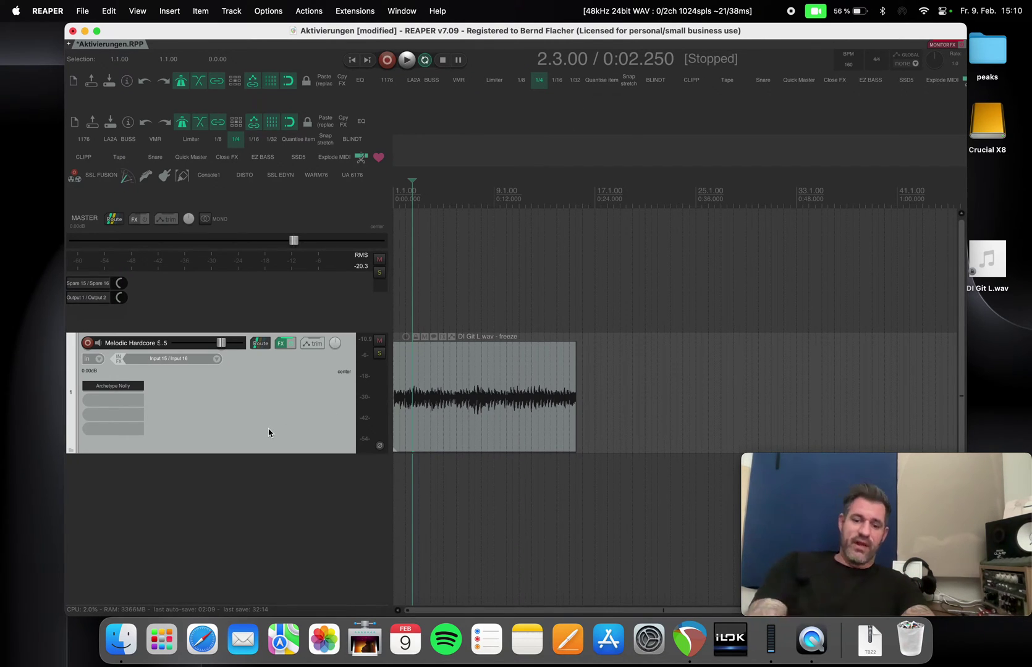
{"action": "key", "text": "super+d"}
{"action": "key", "text": "super+d"}
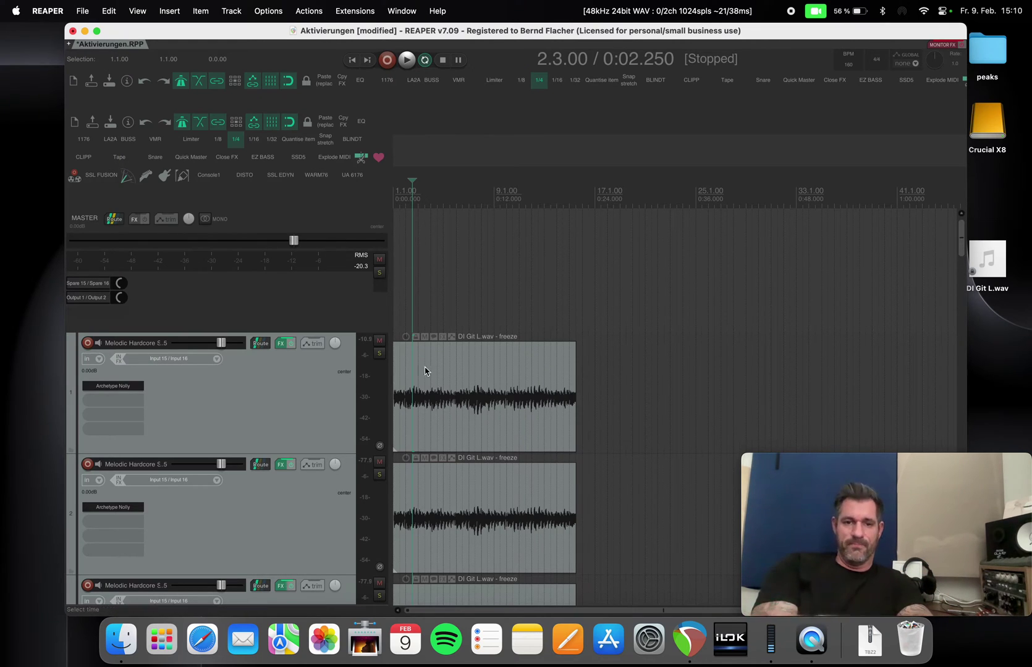
Step: Duplicate the last track, track 28, to bring the project to 30 tracks
{"action": "scroll", "coordinate": [459, 452], "scroll_direction": "down", "scroll_amount": 15}
{"action": "scroll", "coordinate": [459, 452], "scroll_direction": "down", "scroll_amount": 10}
{"action": "left_click", "coordinate": [304, 493]}
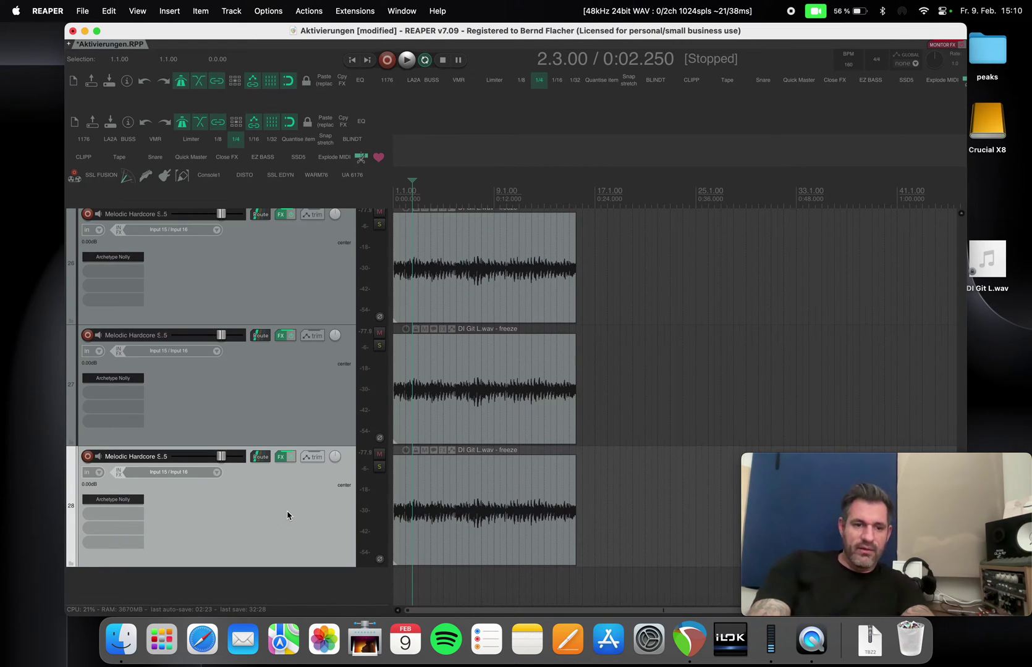
{"action": "key", "text": "super+shift+d"}
{"action": "key", "text": "super+shift+d"}
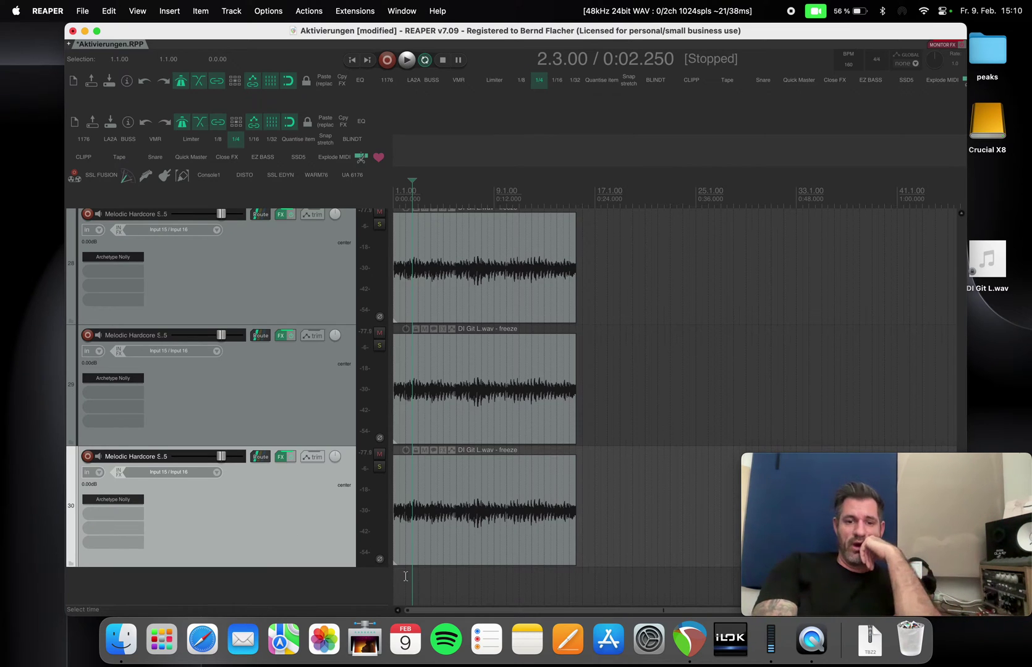
Step: Lower the master volume to about -30 dB and play all tracks
{"action": "scroll", "coordinate": [224, 283], "scroll_direction": "up", "scroll_amount": 20}
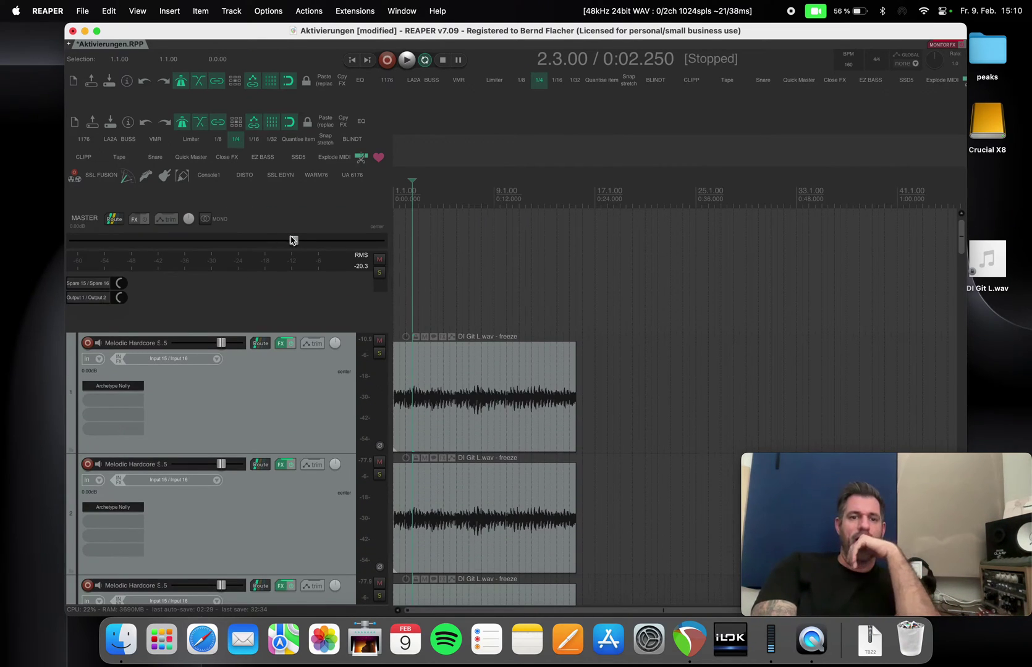
{"action": "left_click_drag", "start_coordinate": [294, 240], "coordinate": [141, 240]}
{"action": "key", "text": "space"}
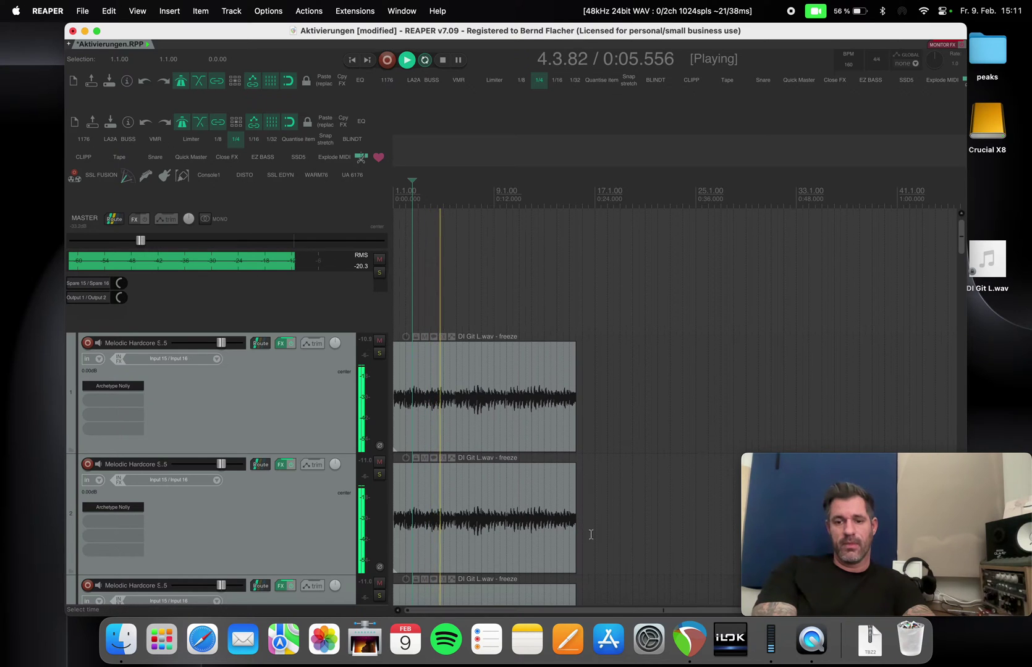
Step: Show Activity Monitor's per-core CPU history window and close its process list
{"action": "left_click", "coordinate": [769, 646]}
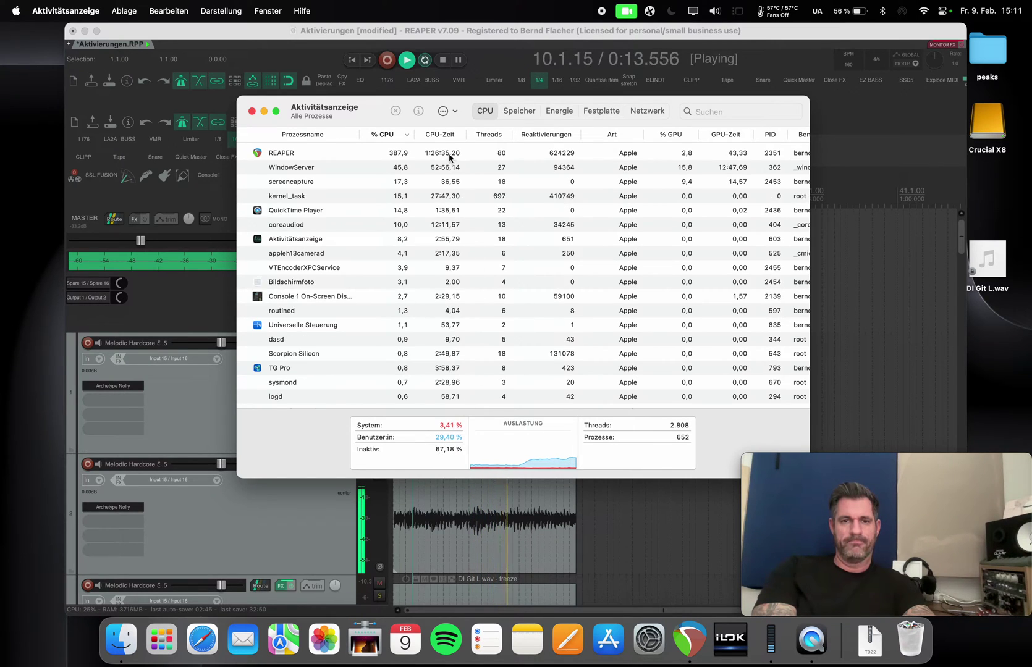
{"action": "left_click", "coordinate": [519, 111]}
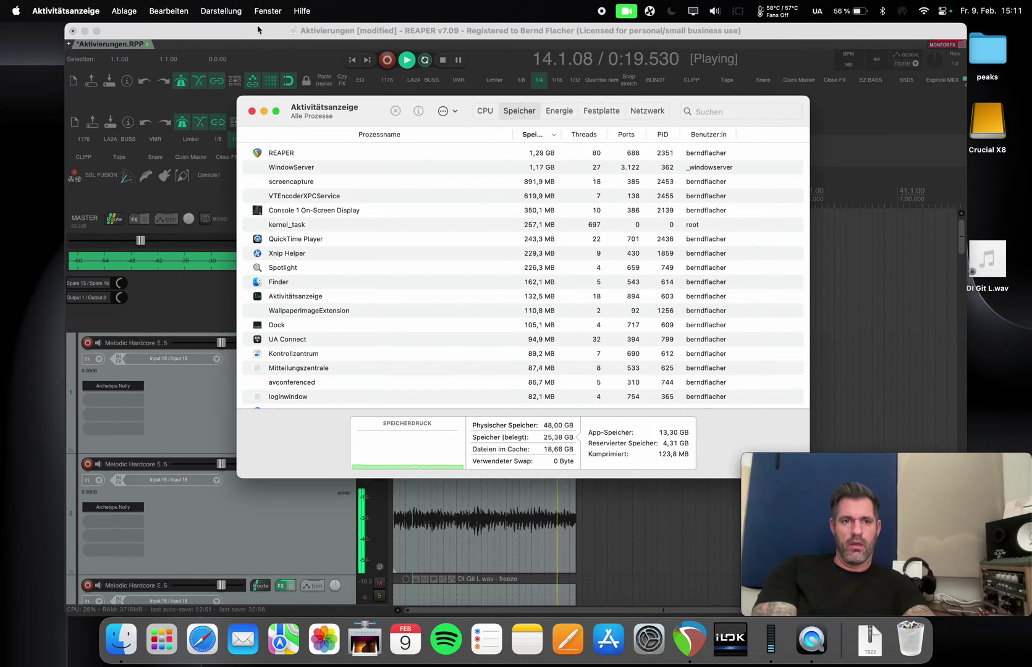
{"action": "left_click", "coordinate": [233, 12]}
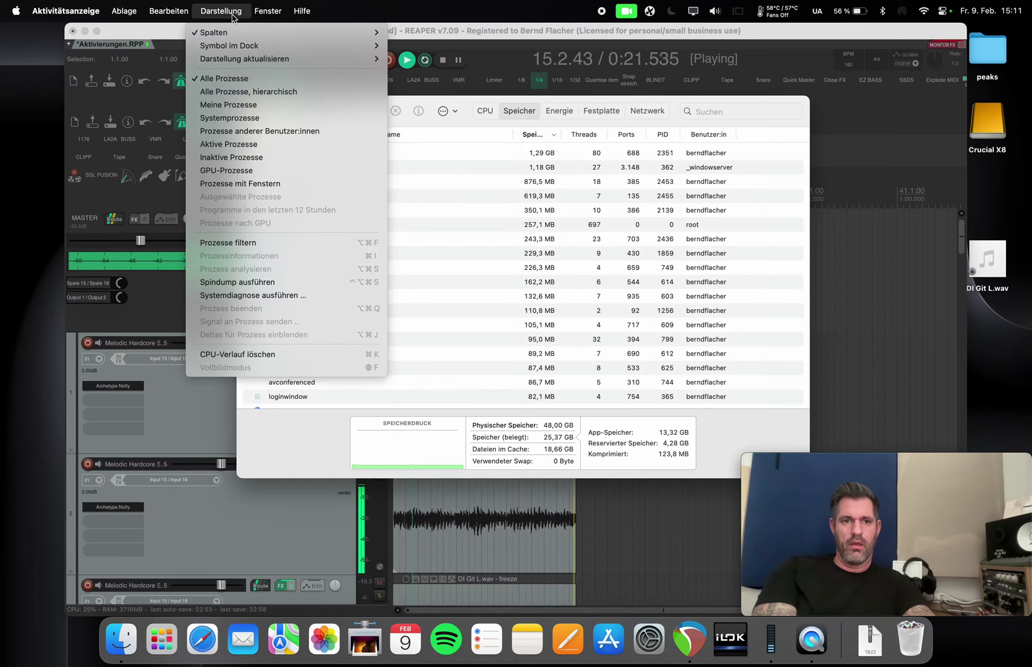
{"action": "mouse_move", "coordinate": [267, 11]}
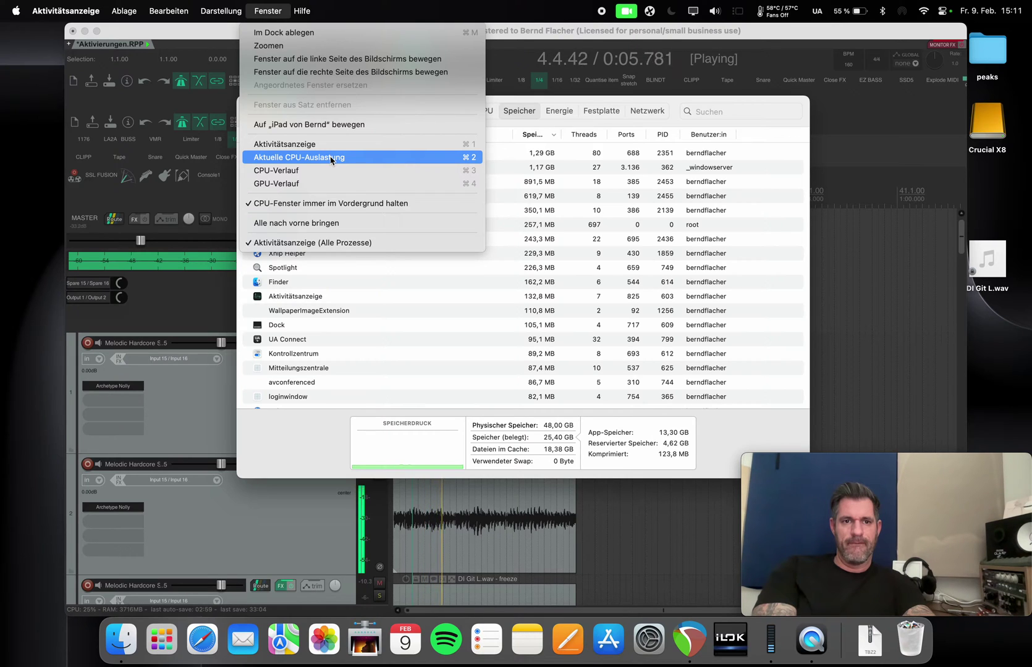
{"action": "left_click", "coordinate": [317, 177]}
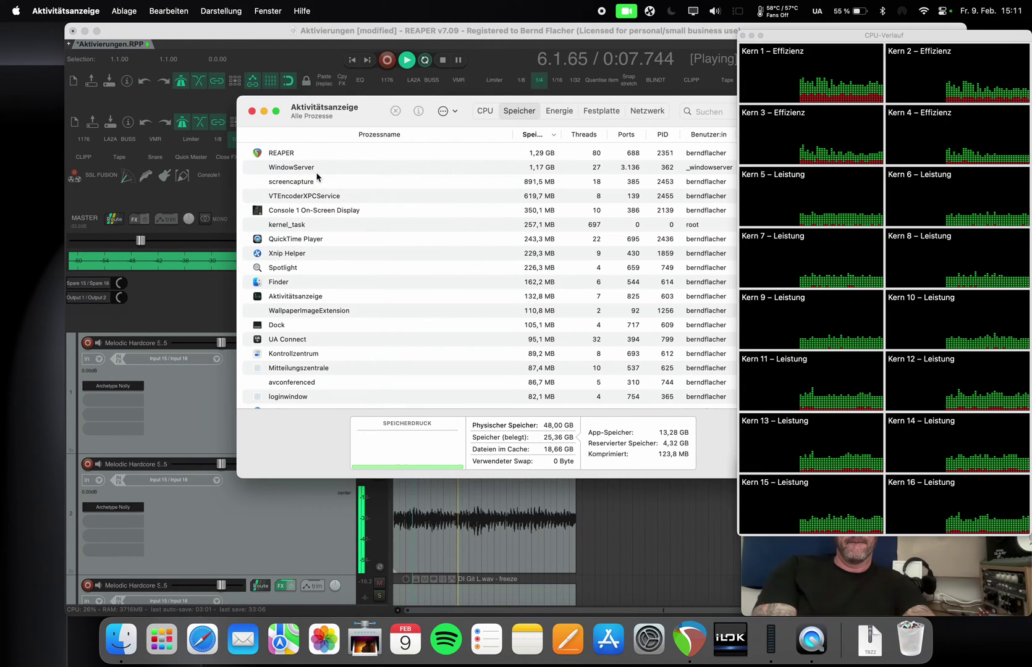
{"action": "left_click", "coordinate": [704, 111]}
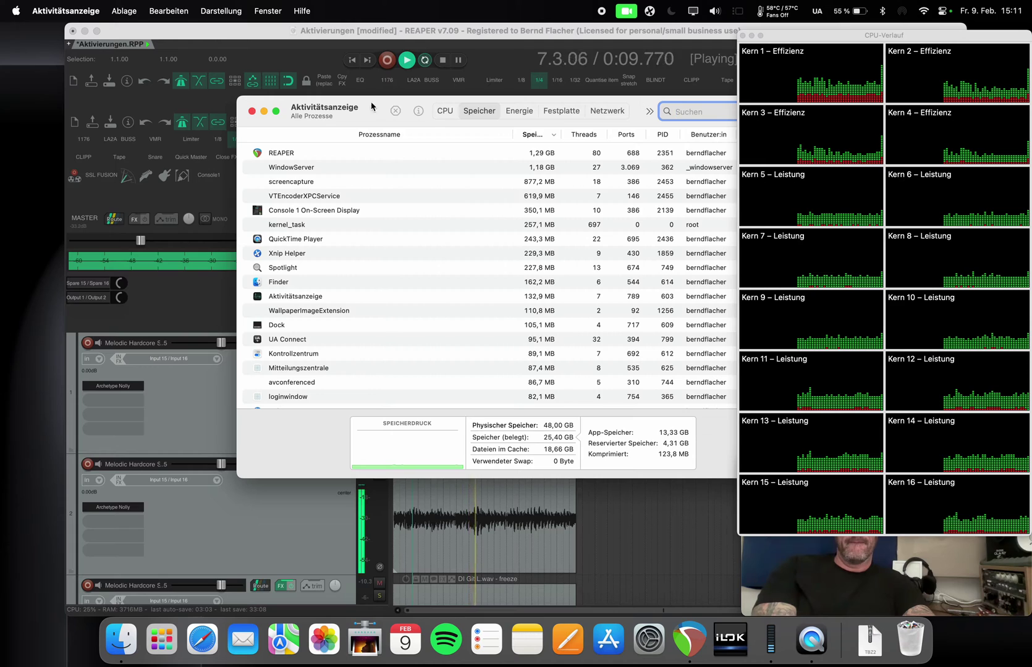
{"action": "left_click", "coordinate": [251, 111]}
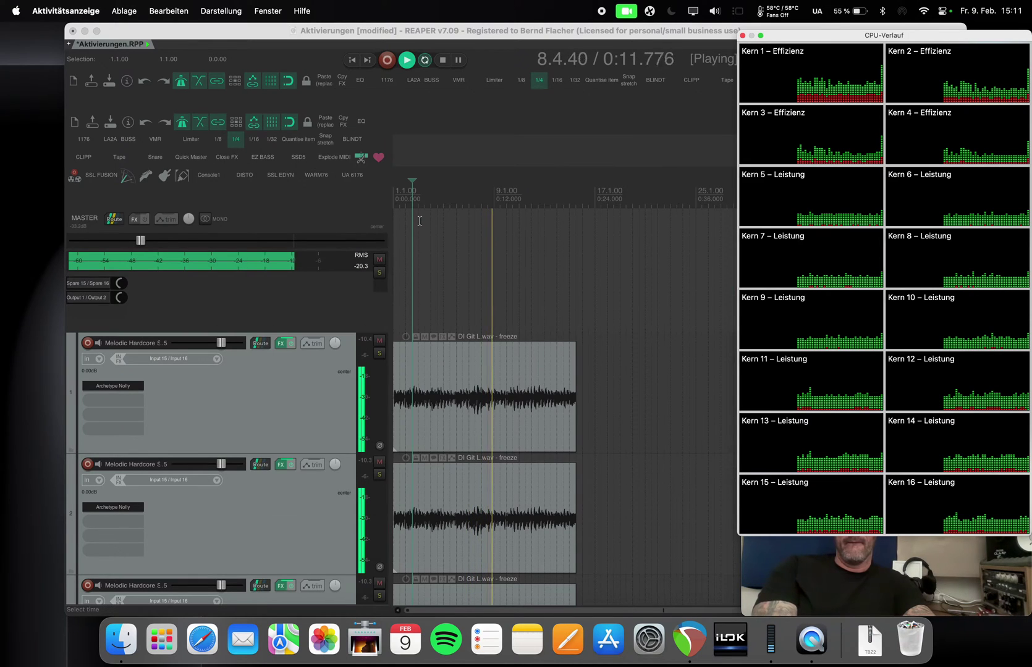
Step: Stop REAPER's playback with the cursor at 4.3.00
{"action": "left_click", "coordinate": [439, 265]}
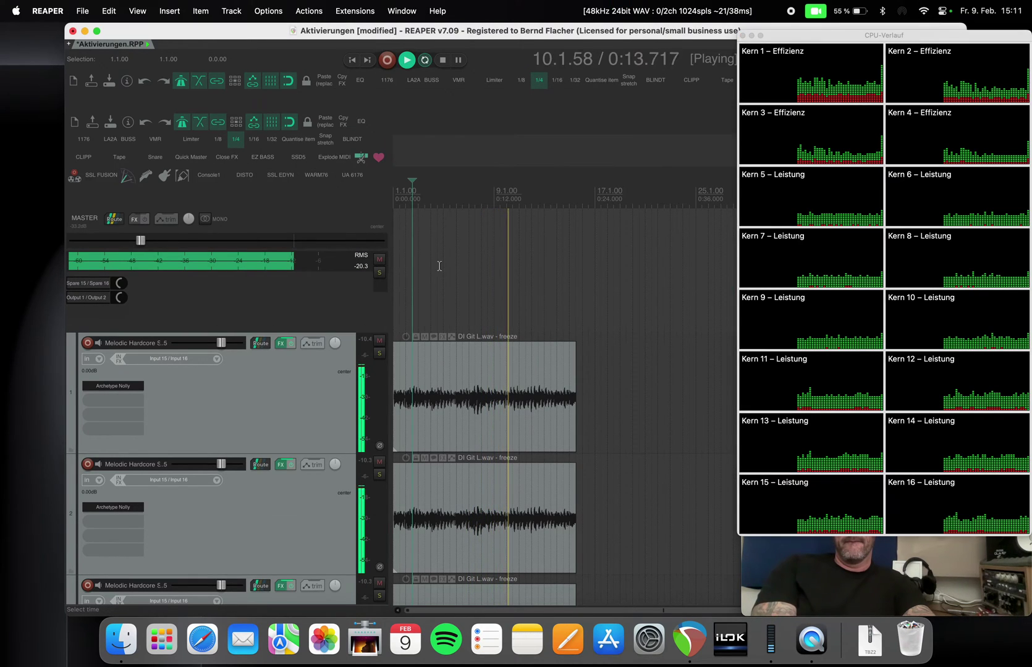
{"action": "left_click", "coordinate": [439, 266]}
{"action": "key", "text": "space"}
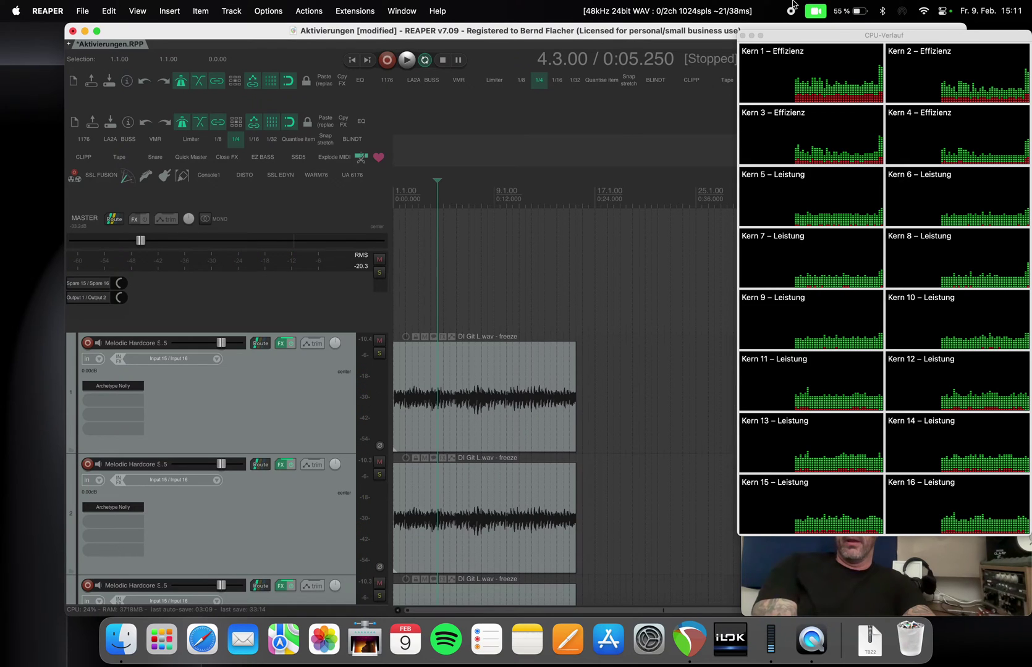
{"action": "left_click", "coordinate": [758, 574]}
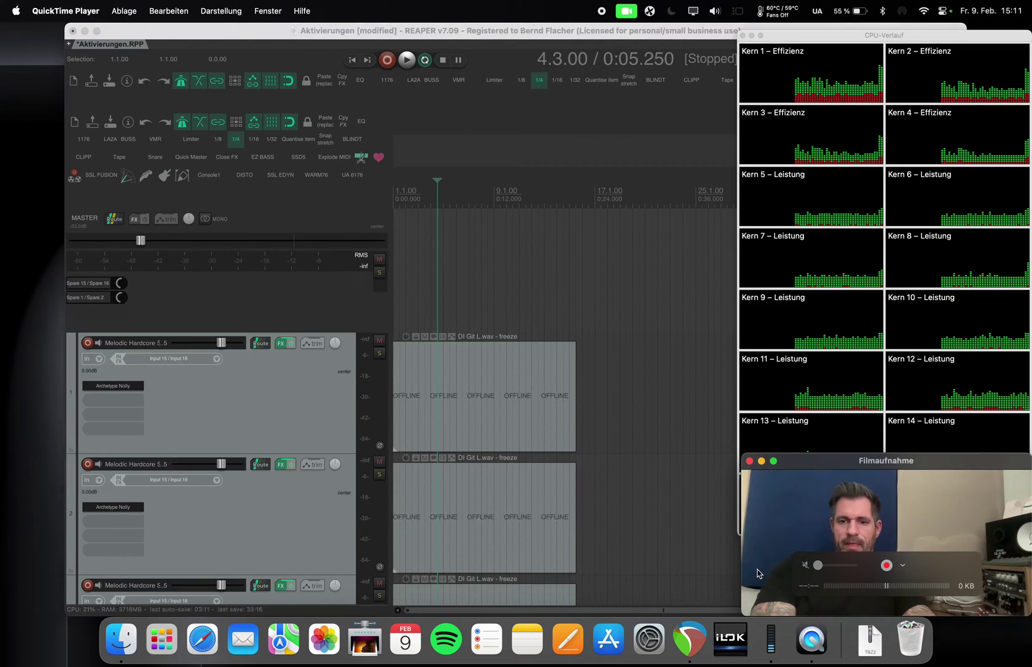
Step: Select all 30 guitar tracks, duplicate them, and scroll down to track 60
{"action": "scroll", "coordinate": [666, 494], "scroll_direction": "down", "scroll_amount": 20}
{"action": "left_click", "coordinate": [667, 494]}
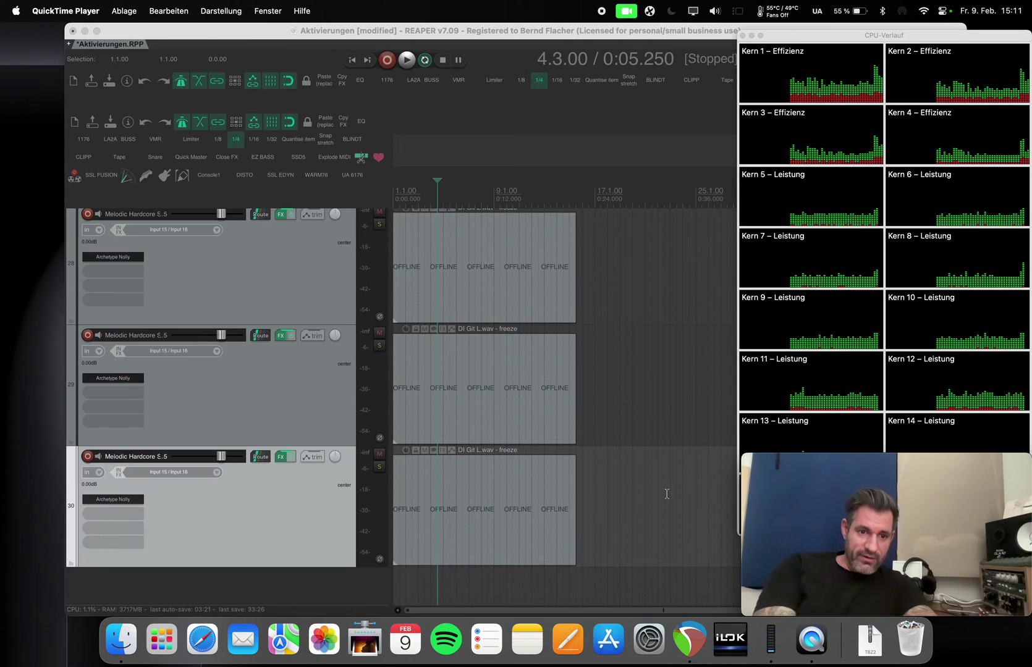
{"action": "left_click", "coordinate": [259, 521]}
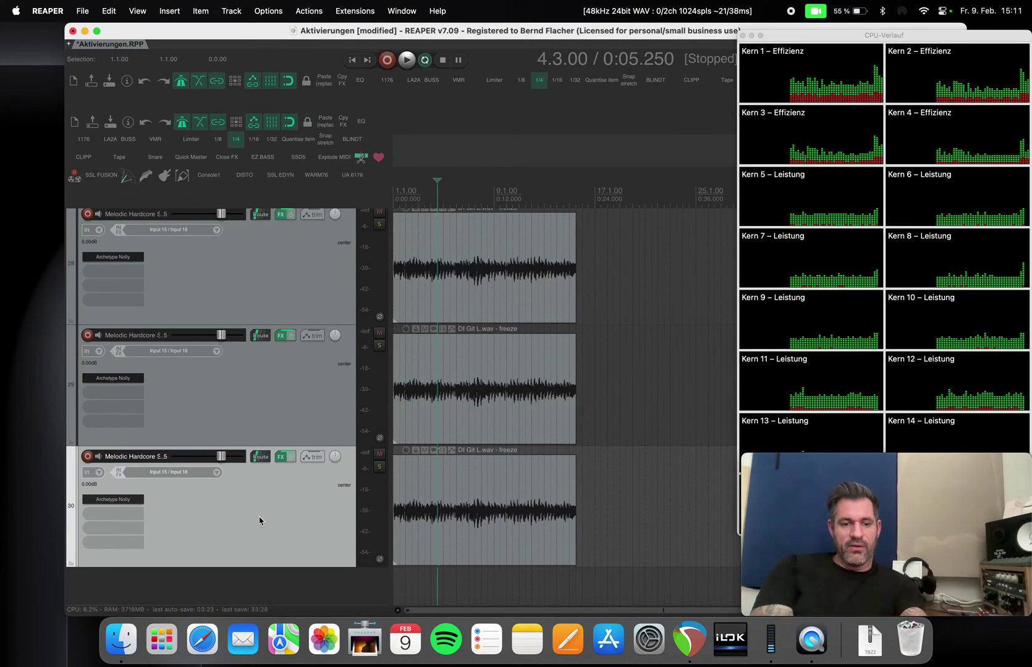
{"action": "key", "text": "super+a"}
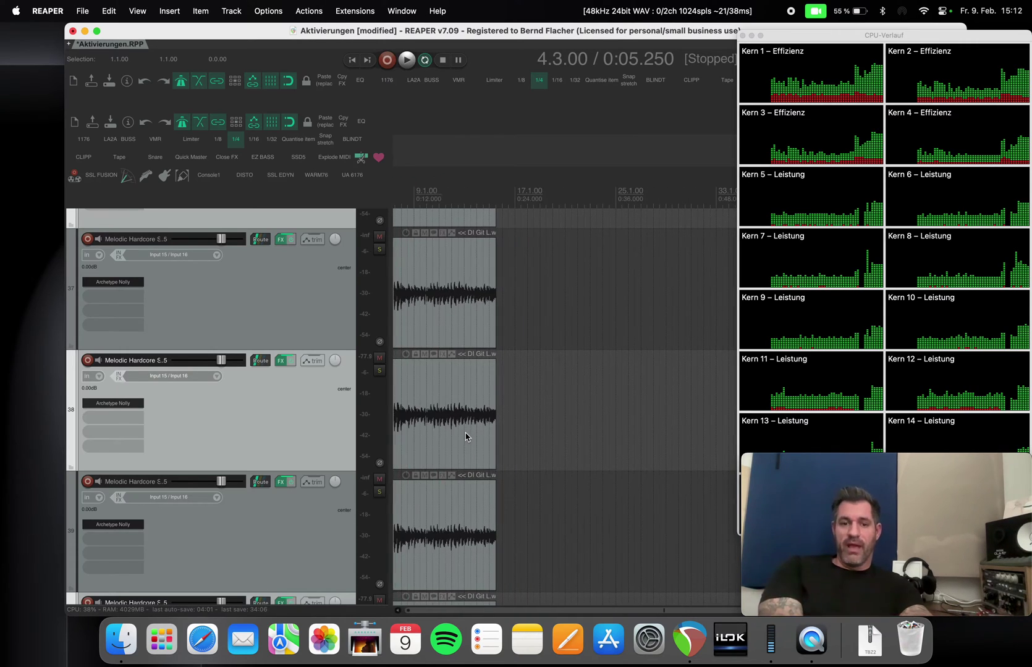
{"action": "scroll", "coordinate": [466, 437], "scroll_direction": "down", "scroll_amount": 1}
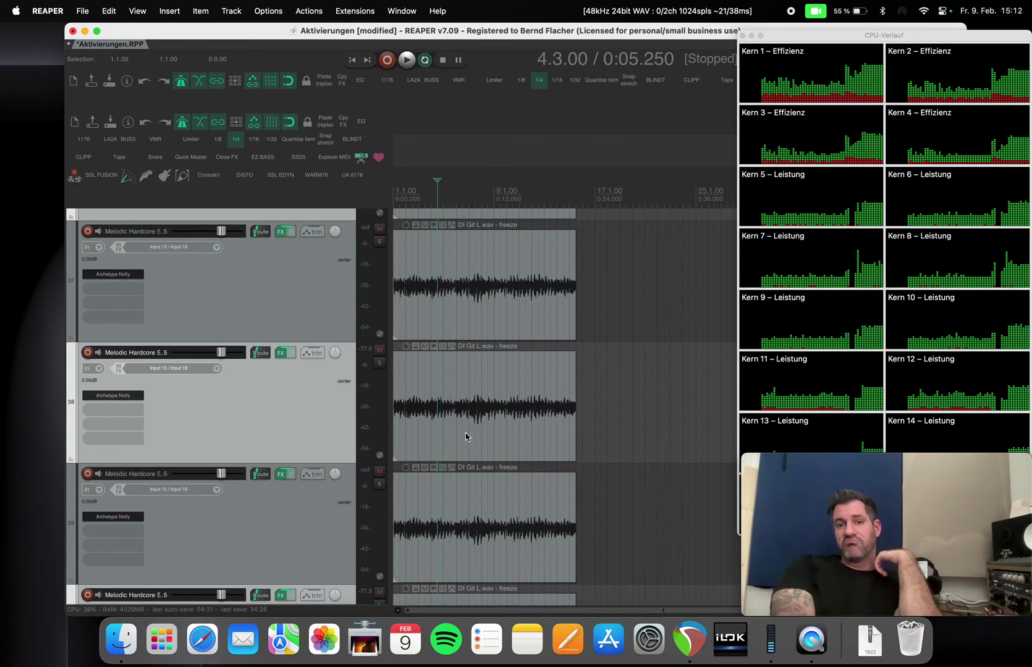
{"action": "scroll", "coordinate": [466, 437], "scroll_direction": "down", "scroll_amount": 1}
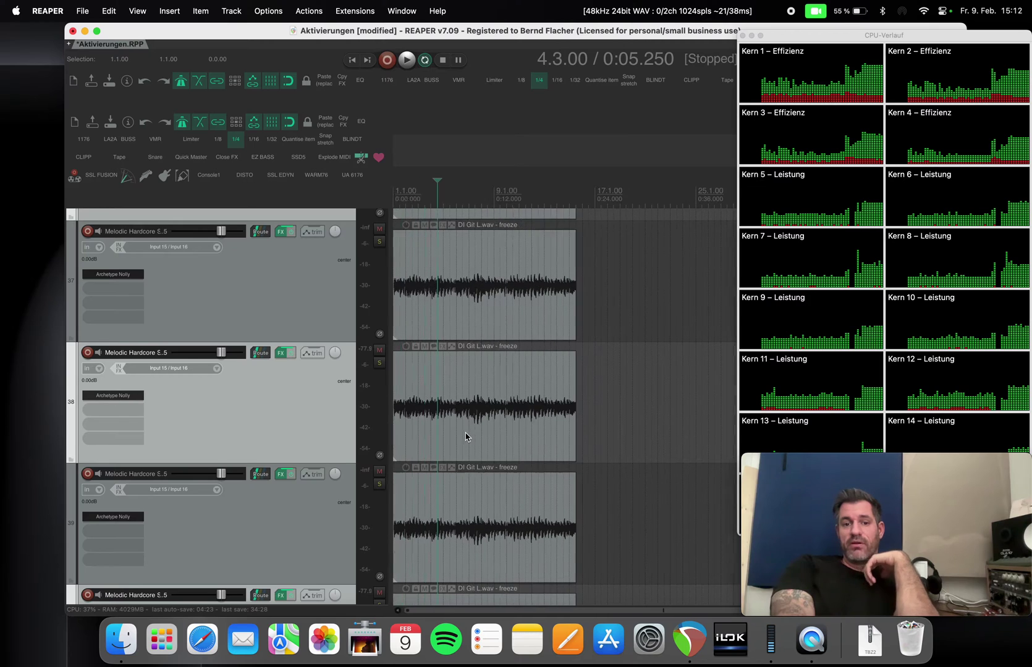
{"action": "scroll", "coordinate": [466, 437], "scroll_direction": "down", "scroll_amount": 20}
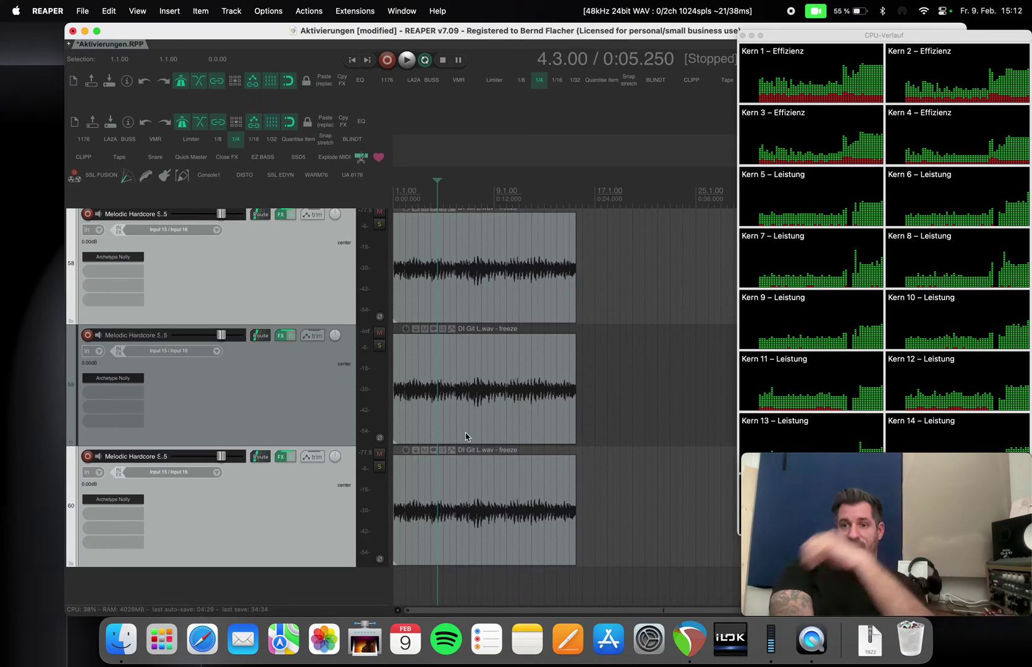
Step: Turn the master volume down to -43.6 dB and play the project from bar 3
{"action": "left_click", "coordinate": [405, 577]}
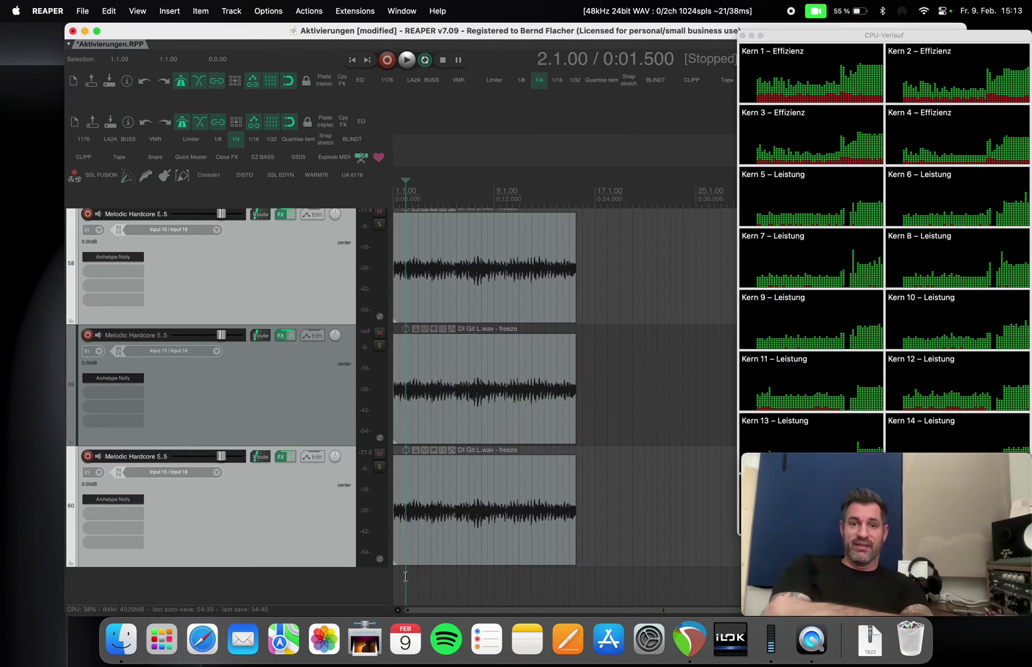
{"action": "scroll", "coordinate": [300, 396], "scroll_direction": "up", "scroll_amount": 20}
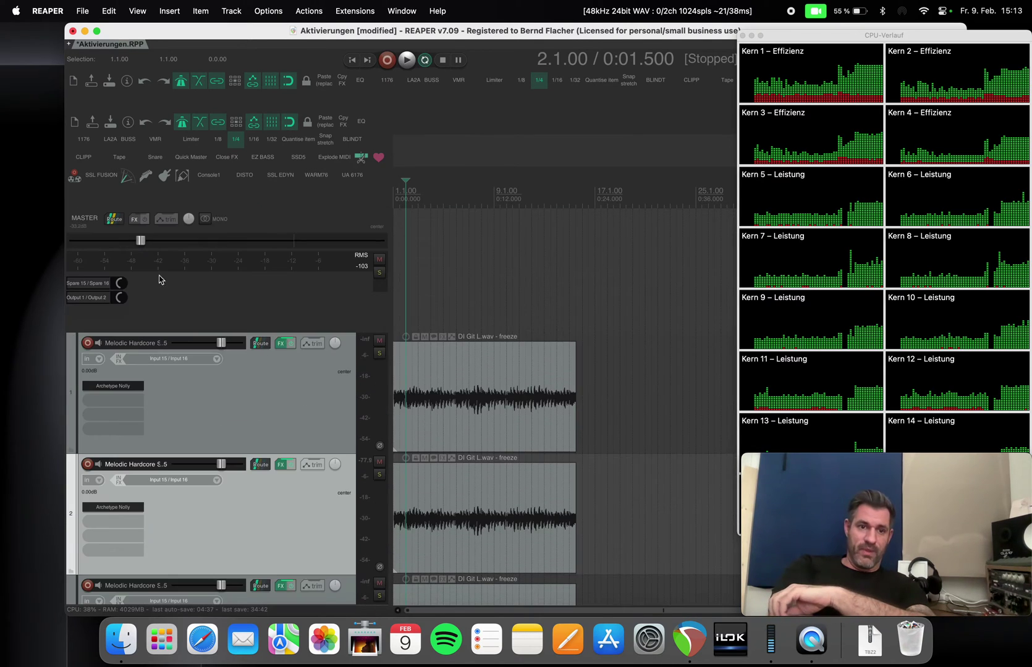
{"action": "left_click_drag", "start_coordinate": [142, 244], "coordinate": [118, 243]}
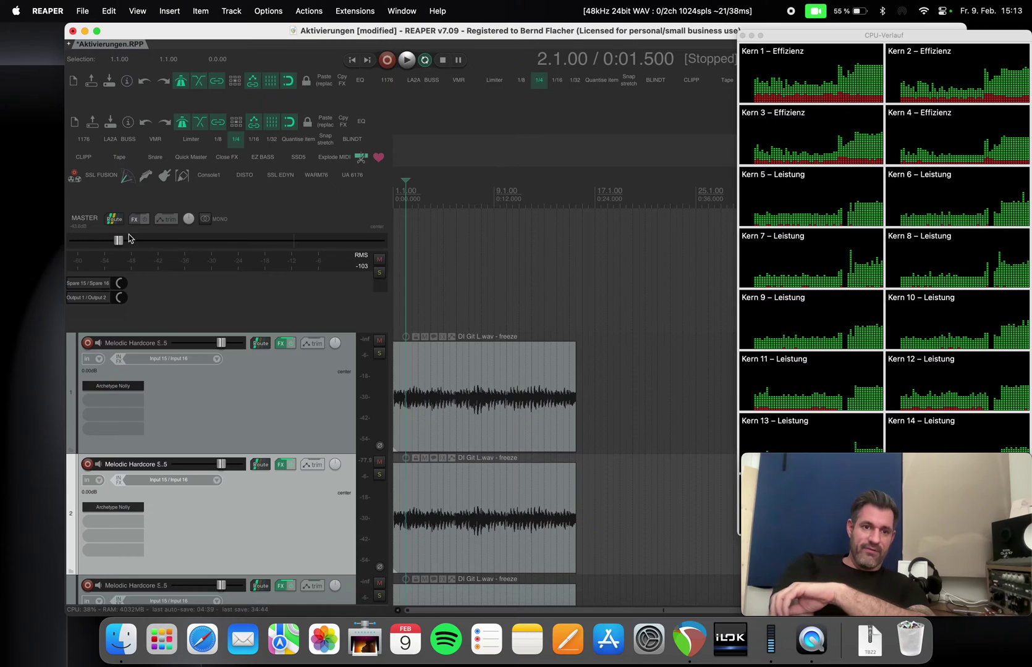
{"action": "left_click", "coordinate": [418, 300]}
{"action": "key", "text": "space"}
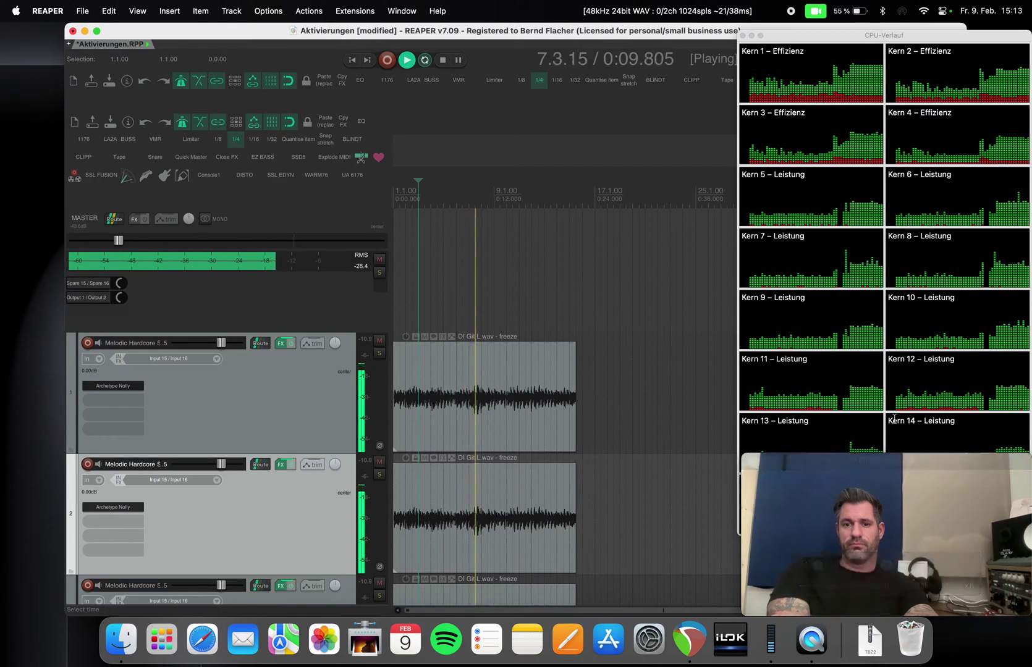
Step: Drag an on-screen window aside, then return to REAPER and jump playback back to bar 4
{"action": "left_click", "coordinate": [876, 472]}
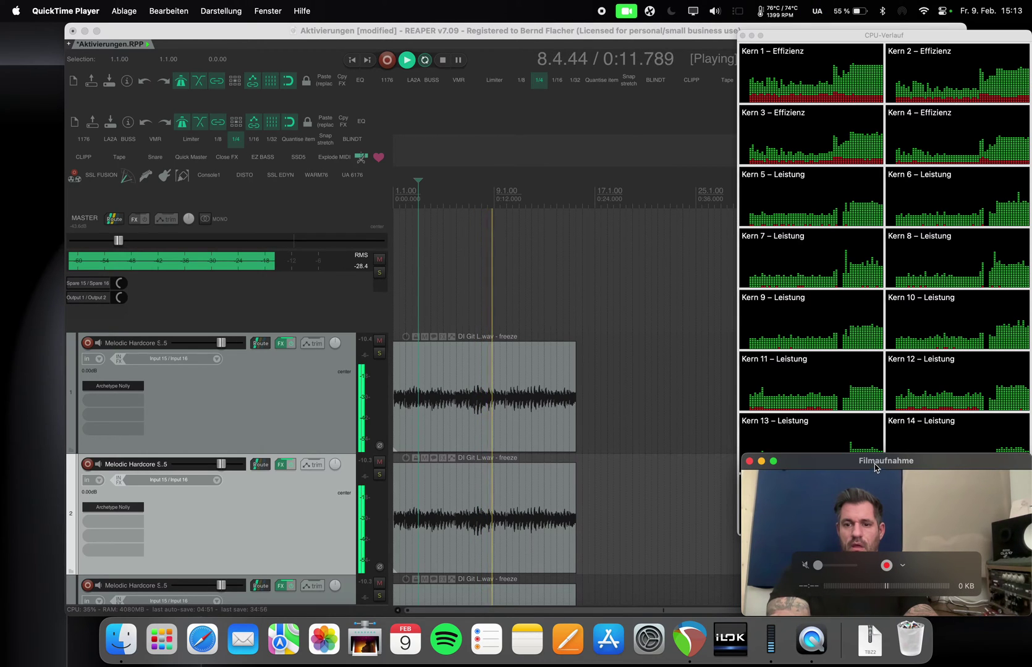
{"action": "left_click_drag", "start_coordinate": [875, 465], "coordinate": [203, 72]}
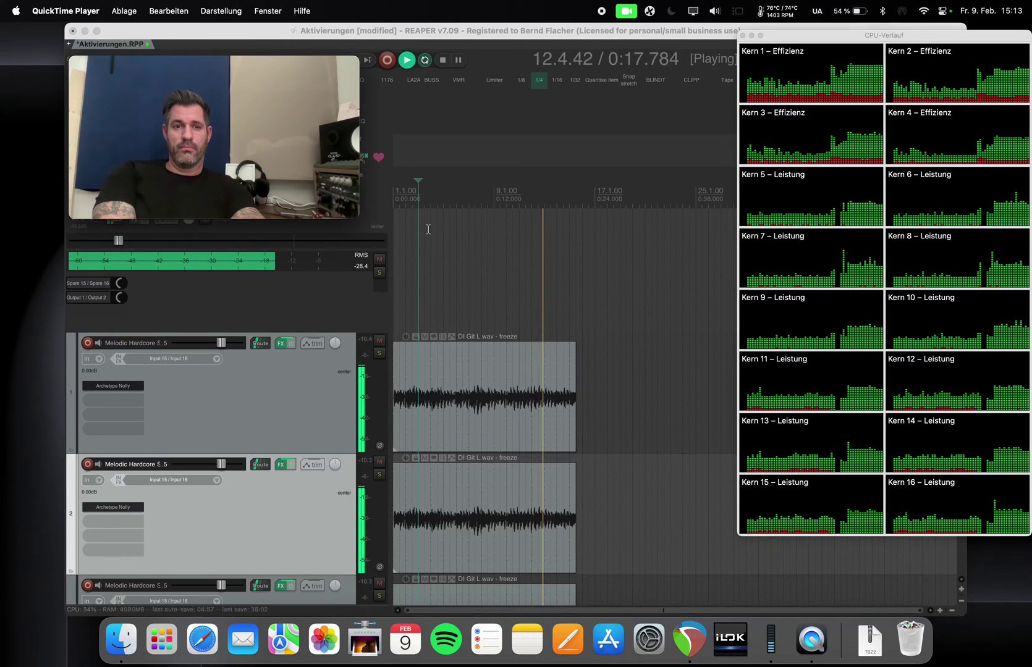
{"action": "left_click", "coordinate": [430, 250]}
{"action": "left_click", "coordinate": [429, 254]}
Step: Stop playback and duplicate the selected guitar tracks up to 91 tracks
{"action": "key", "text": "space"}
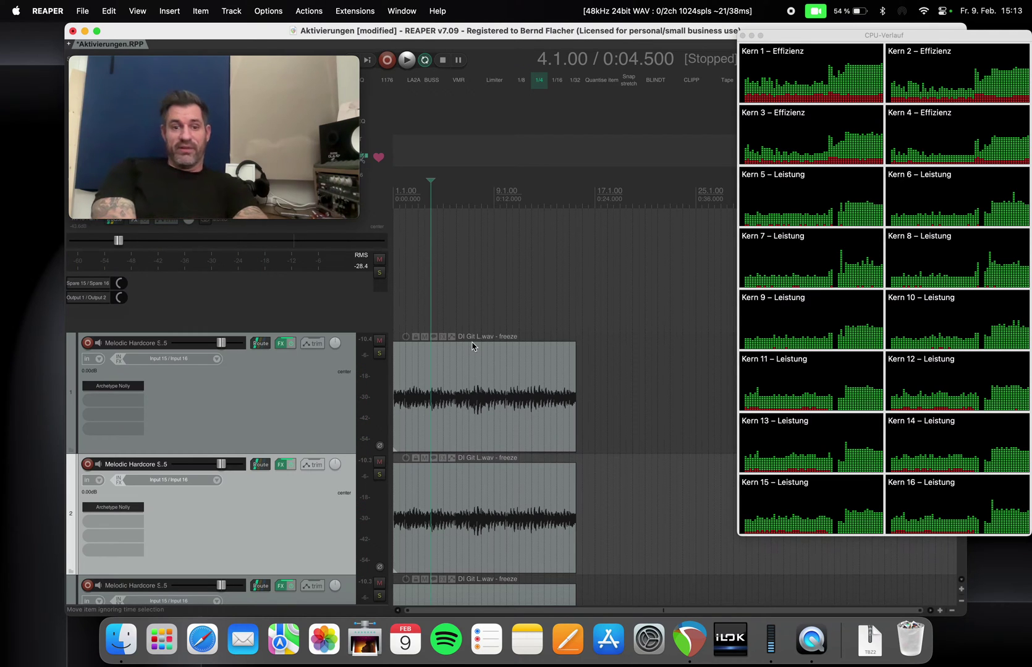
{"action": "scroll", "coordinate": [473, 346], "scroll_direction": "down", "scroll_amount": 10}
{"action": "scroll", "coordinate": [473, 346], "scroll_direction": "down", "scroll_amount": 20}
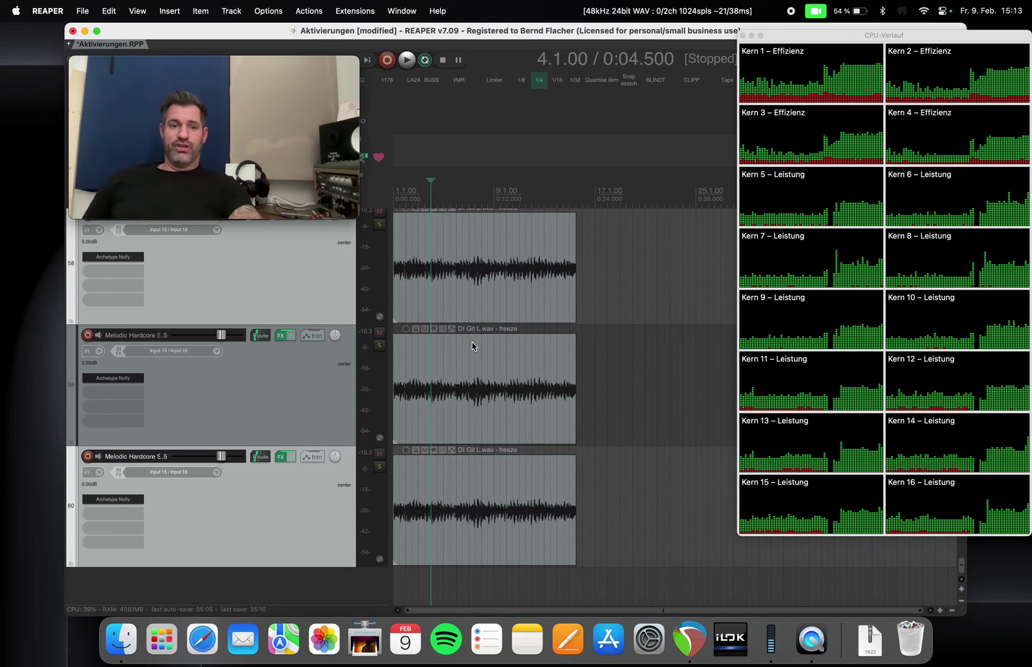
{"action": "key", "text": "super+alt+d"}
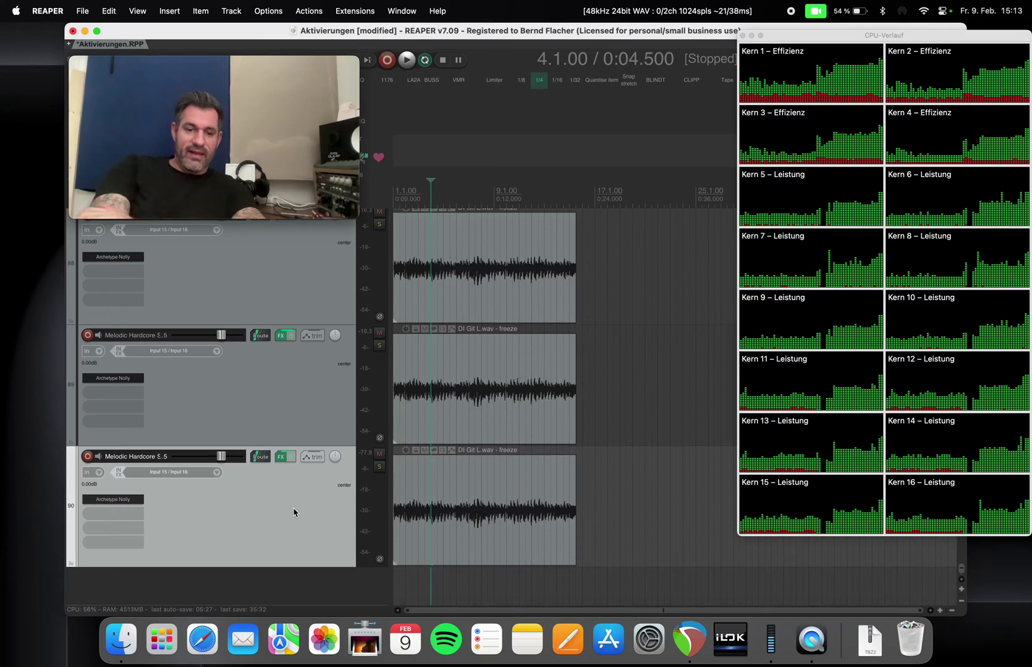
{"action": "key", "text": "super+t"}
Step: Play the 91-track project from bar 2
{"action": "scroll", "coordinate": [294, 512], "scroll_direction": "down", "scroll_amount": 2}
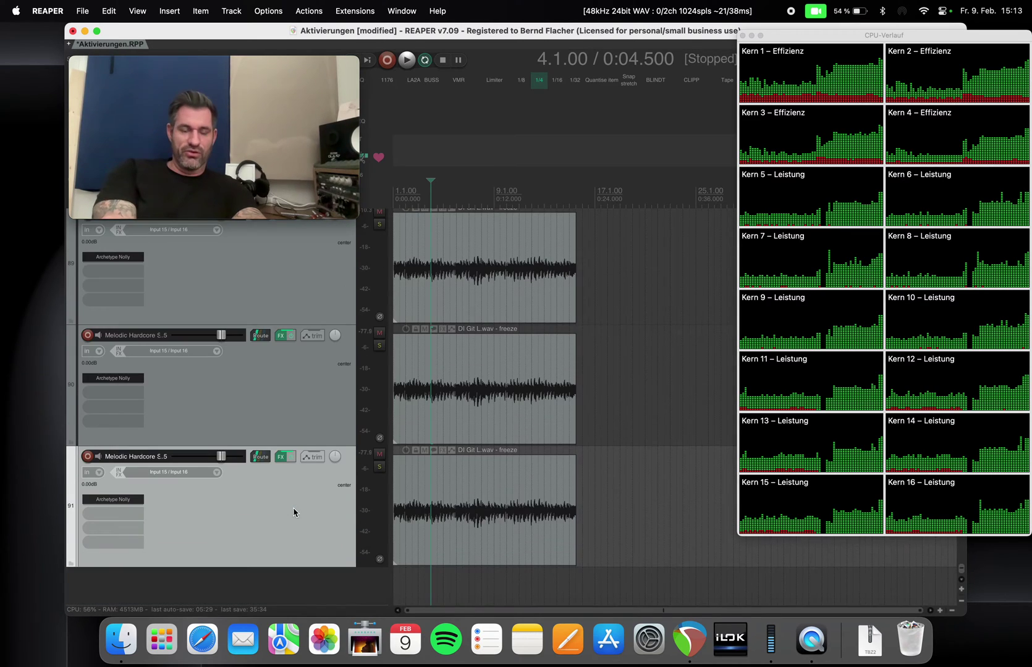
{"action": "left_click", "coordinate": [406, 581]}
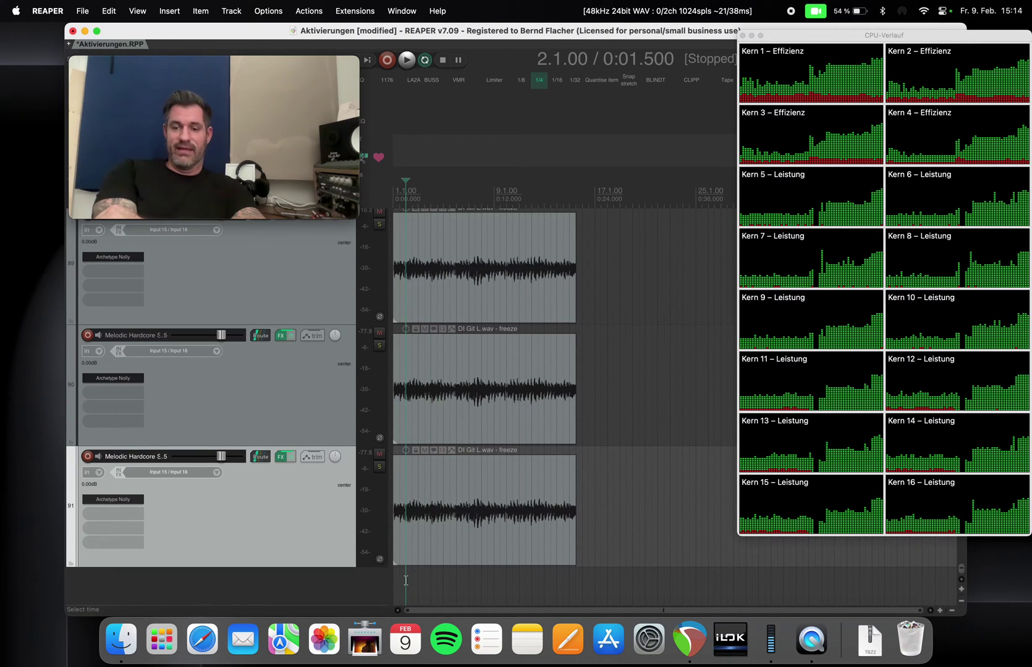
{"action": "key", "text": "space"}
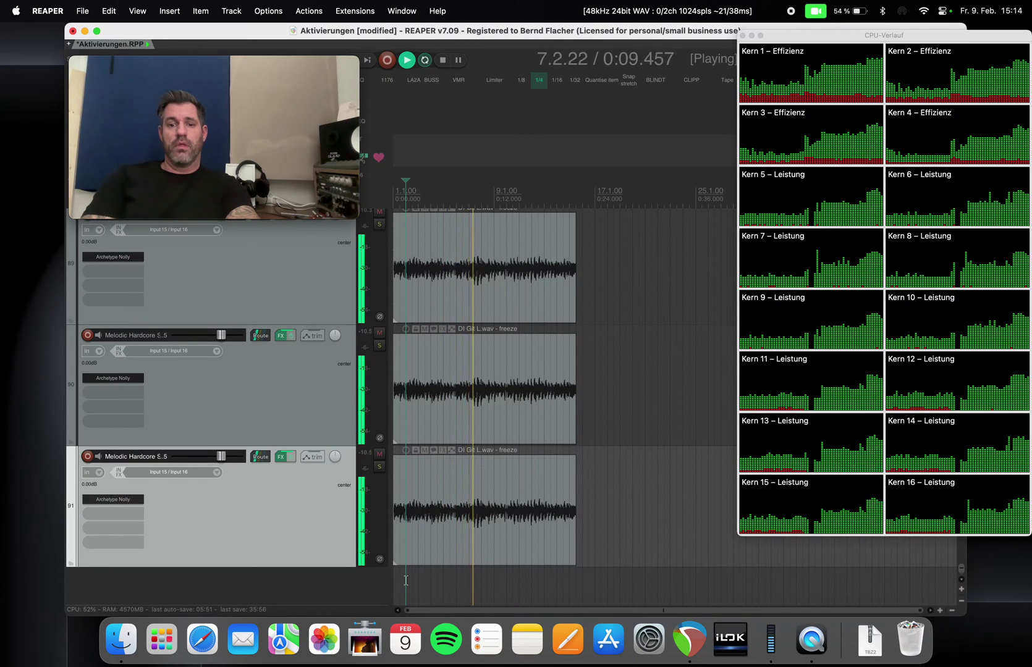
Step: Show Activity Monitor's CPU view with per-process load during playback
{"action": "left_click", "coordinate": [771, 640]}
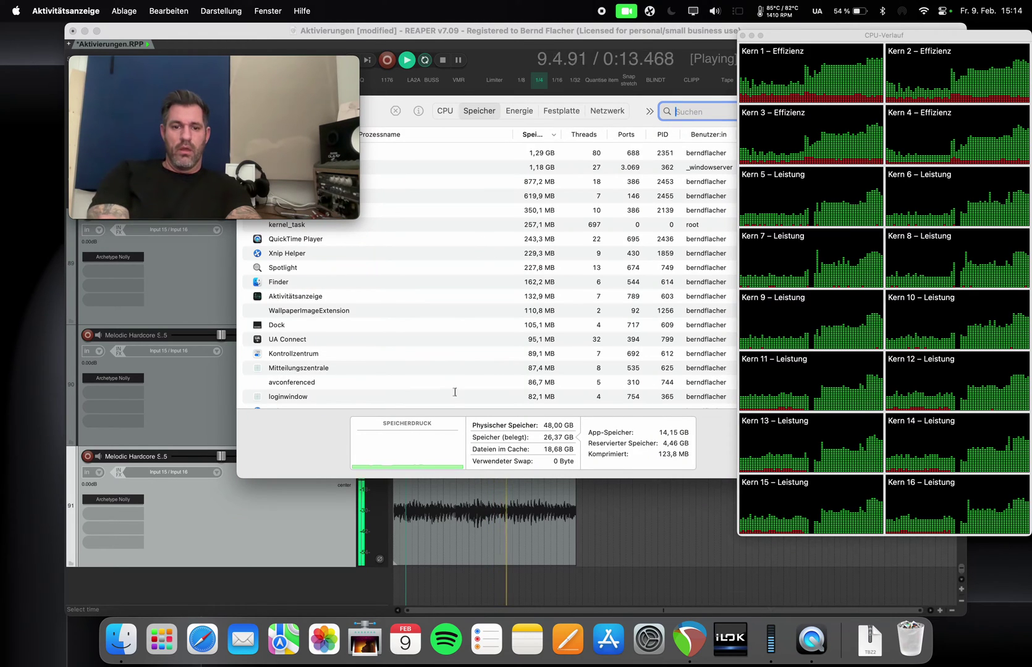
{"action": "left_click", "coordinate": [445, 111]}
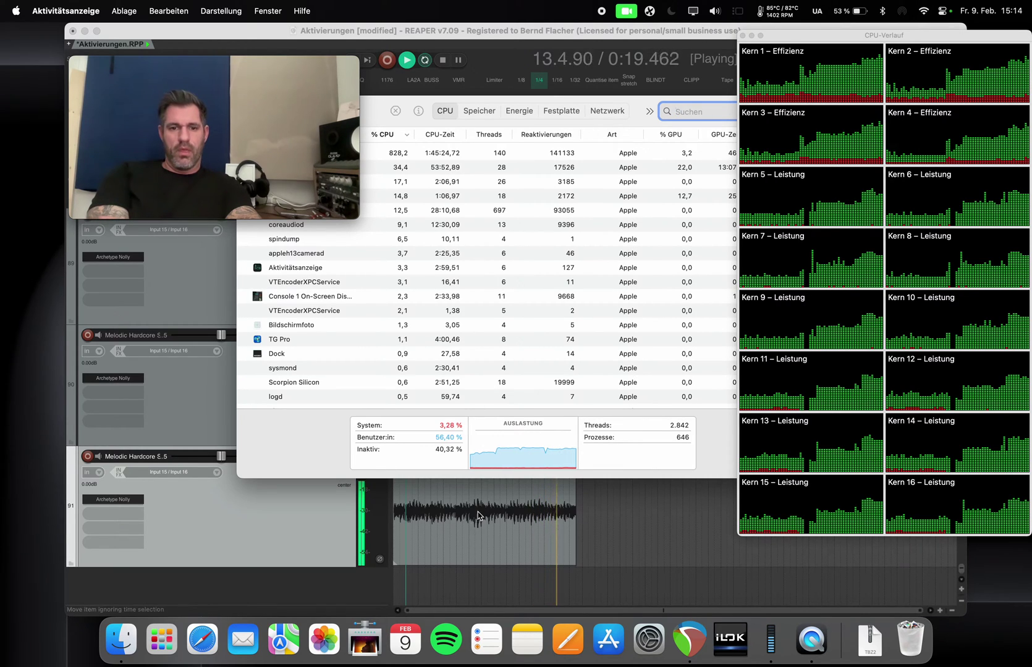
Step: Stop at 5.3.00, duplicate guitar tracks up to 106, then test playback and stop
{"action": "left_click", "coordinate": [448, 584]}
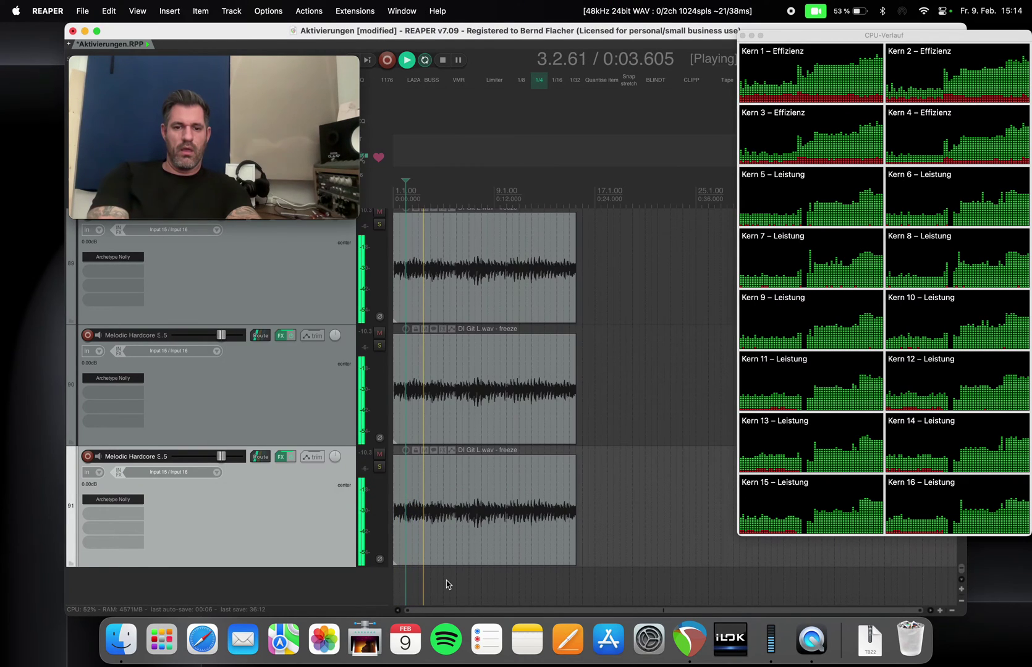
{"action": "left_click", "coordinate": [447, 583]}
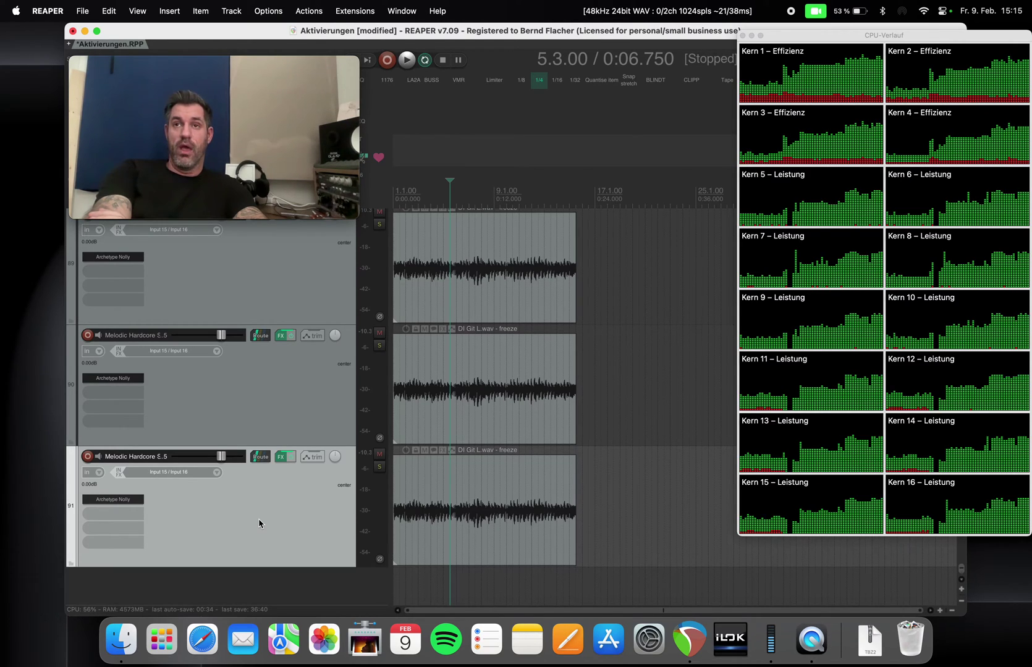
{"action": "key", "text": "super+alt+d"}
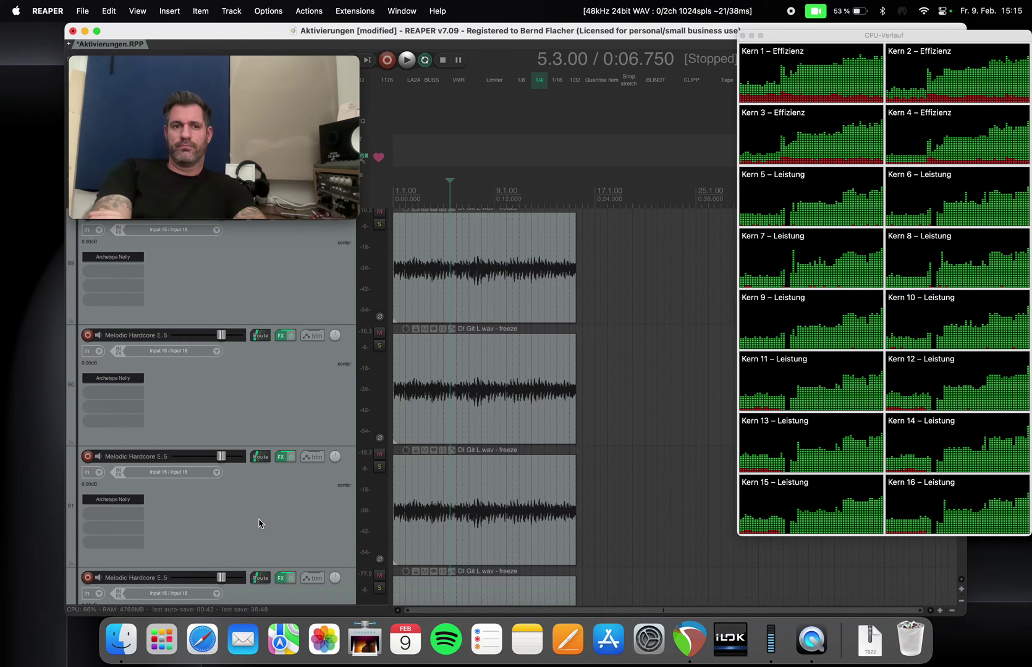
{"action": "key", "text": "super+alt+d"}
{"action": "key", "text": "super+alt+d"}
{"action": "key", "text": "super+alt+d"}
{"action": "key", "text": "super+alt+d"}
{"action": "key", "text": "super+alt+d"}
{"action": "key", "text": "super+alt+d"}
{"action": "key", "text": "super+alt+d"}
{"action": "key", "text": "super+alt+d"}
{"action": "key", "text": "super+alt+d"}
{"action": "key", "text": "super+alt+d"}
{"action": "key", "text": "super+alt+d"}
{"action": "key", "text": "super+alt+d"}
{"action": "key", "text": "super+alt+d"}
{"action": "key", "text": "super+alt+d"}
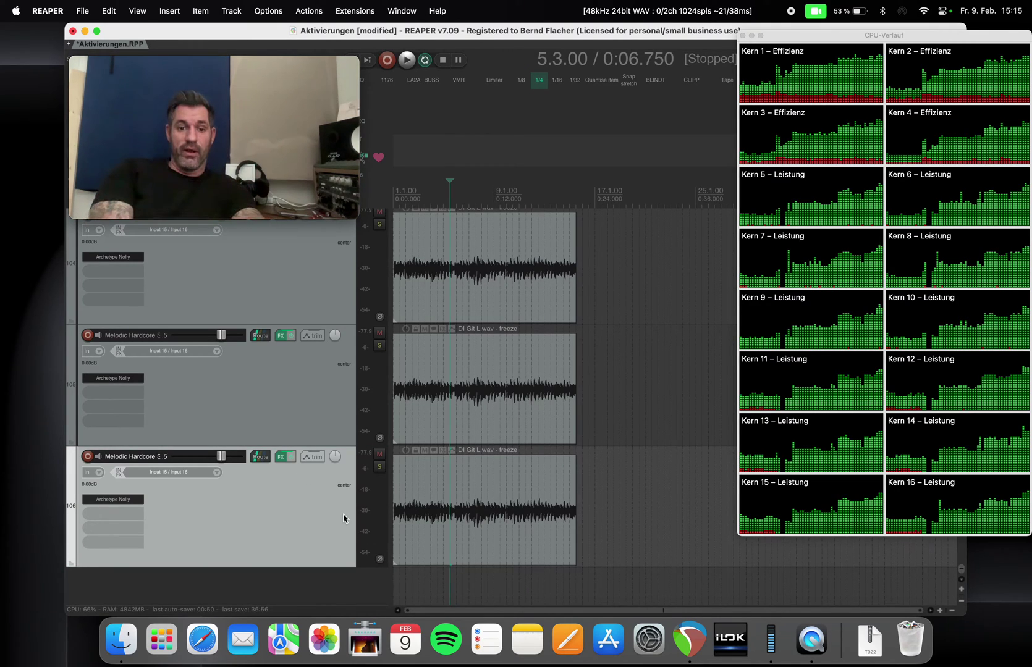
{"action": "key", "text": "space"}
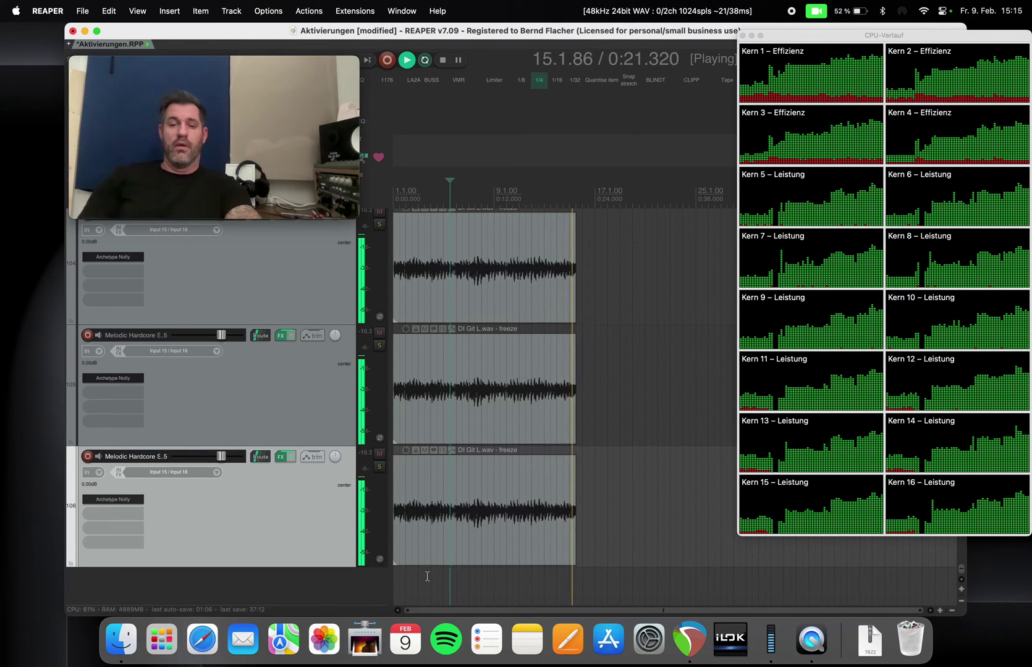
{"action": "key", "text": "space"}
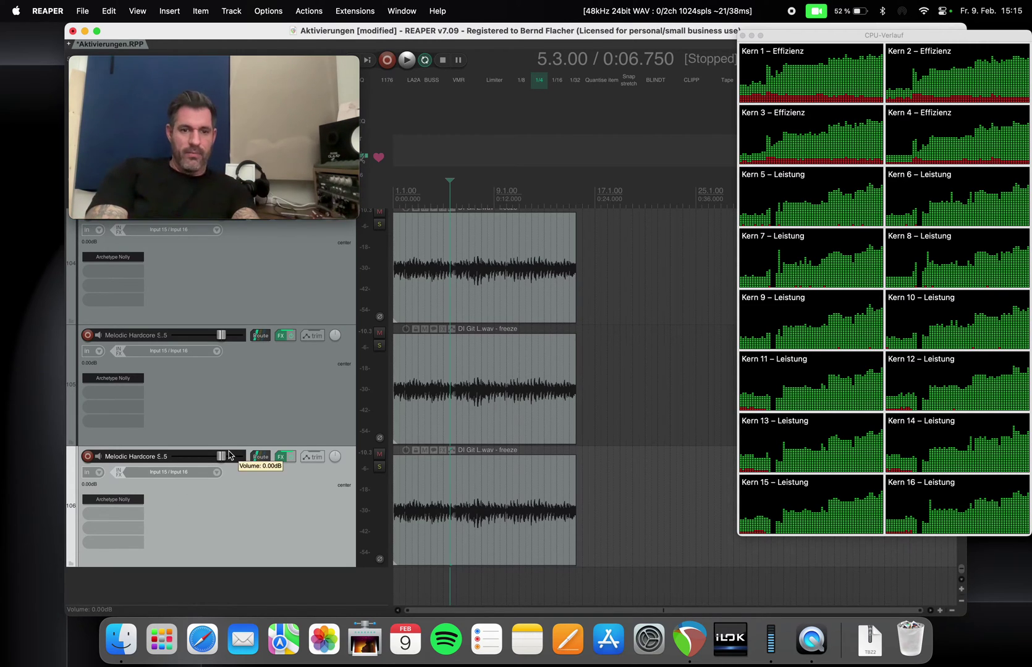
Step: Duplicate the last guitar track, track 115, to reach 116 tracks
{"action": "key", "text": "super+z"}
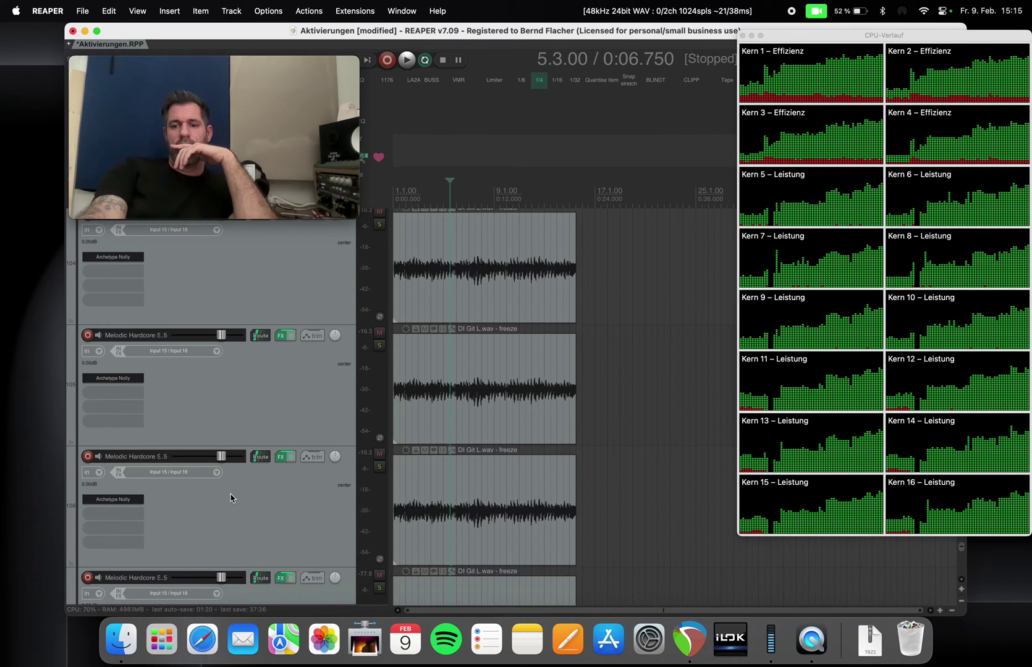
{"action": "scroll", "coordinate": [371, 482], "scroll_direction": "down", "scroll_amount": 10}
{"action": "left_click", "coordinate": [422, 482]}
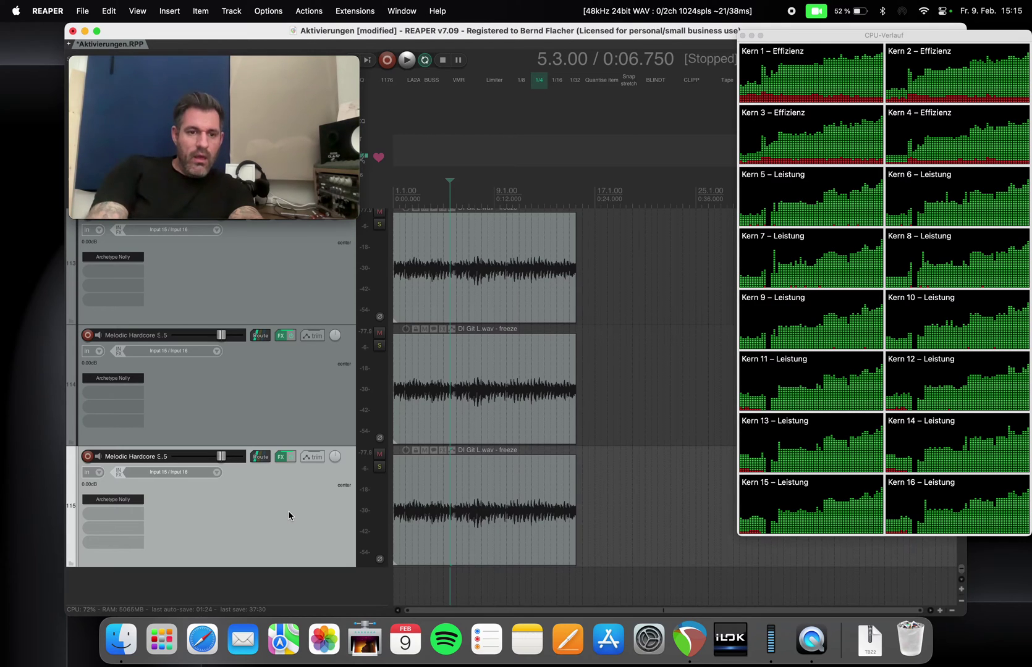
{"action": "key", "text": "super+z"}
{"action": "key", "text": "super+z"}
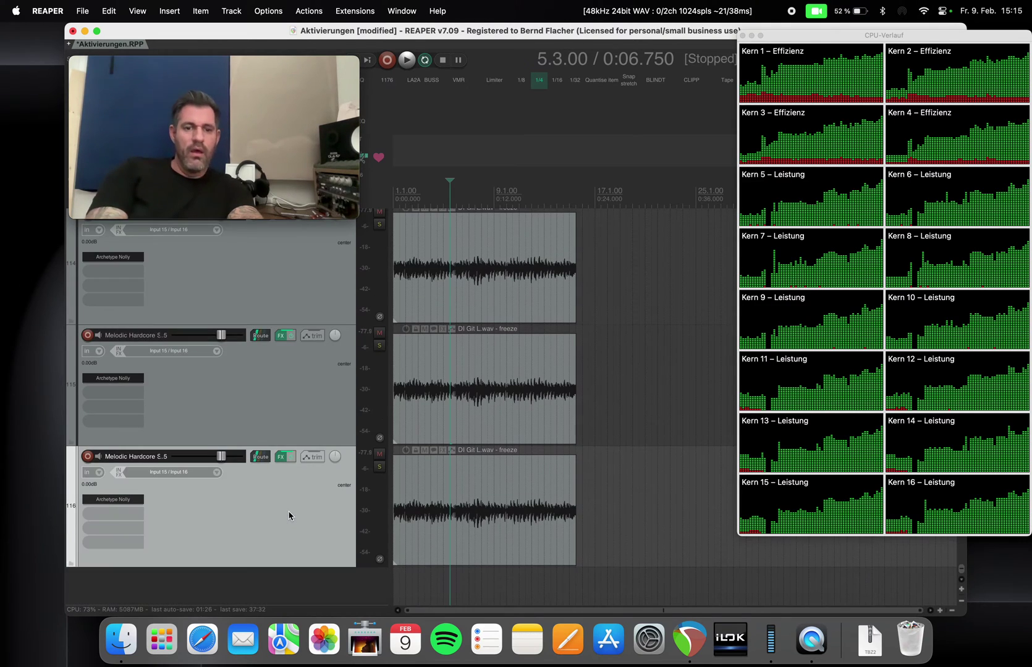
Step: Play the project from 0:02.250, then stop it
{"action": "left_click", "coordinate": [409, 582]}
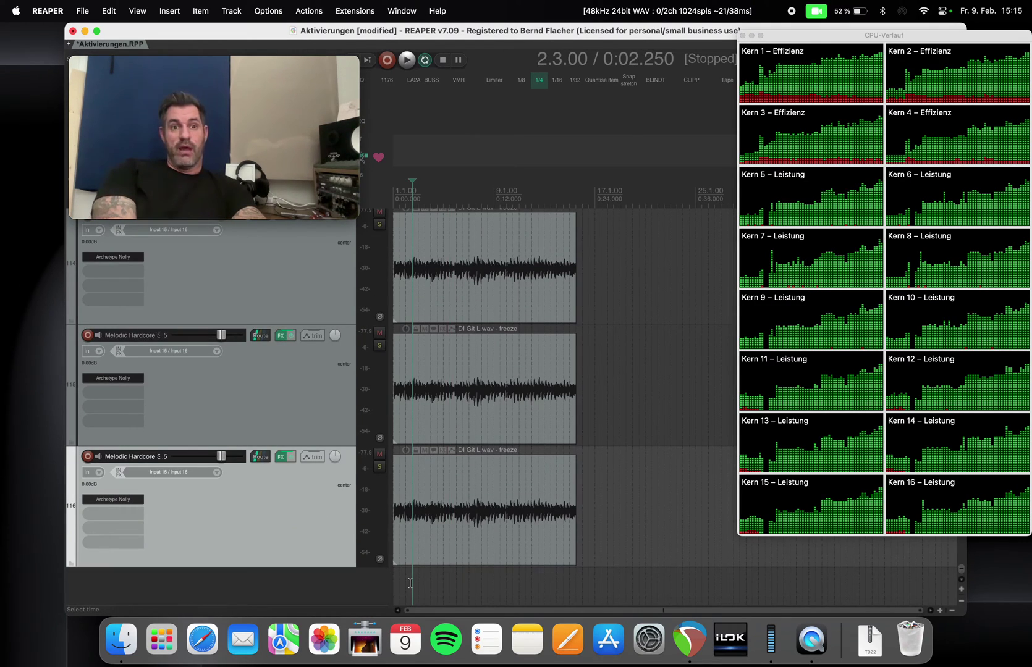
{"action": "key", "text": "space"}
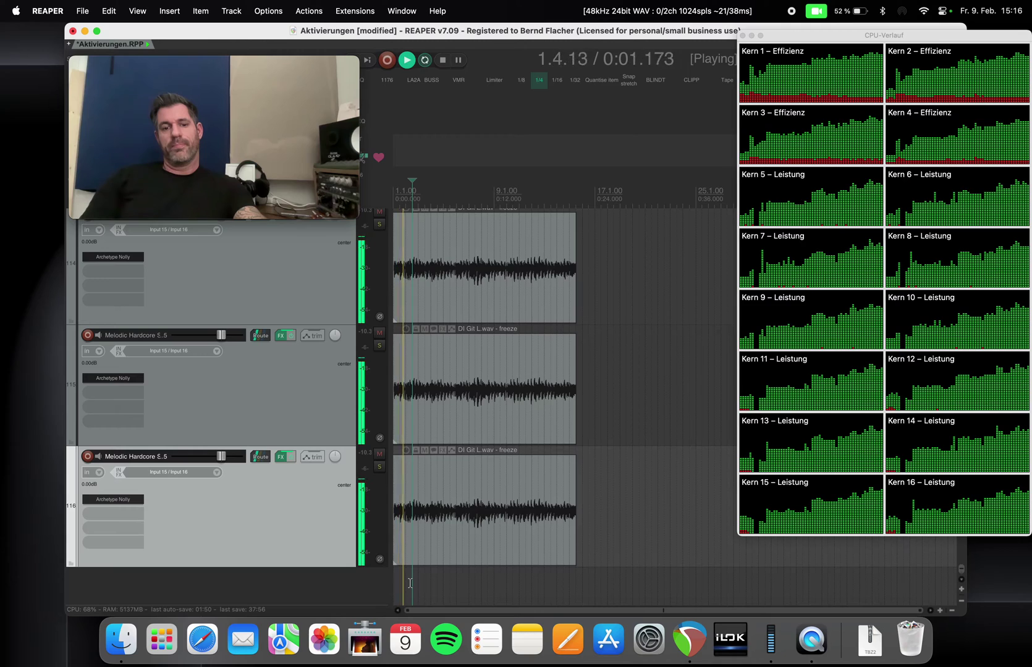
{"action": "key", "text": "space"}
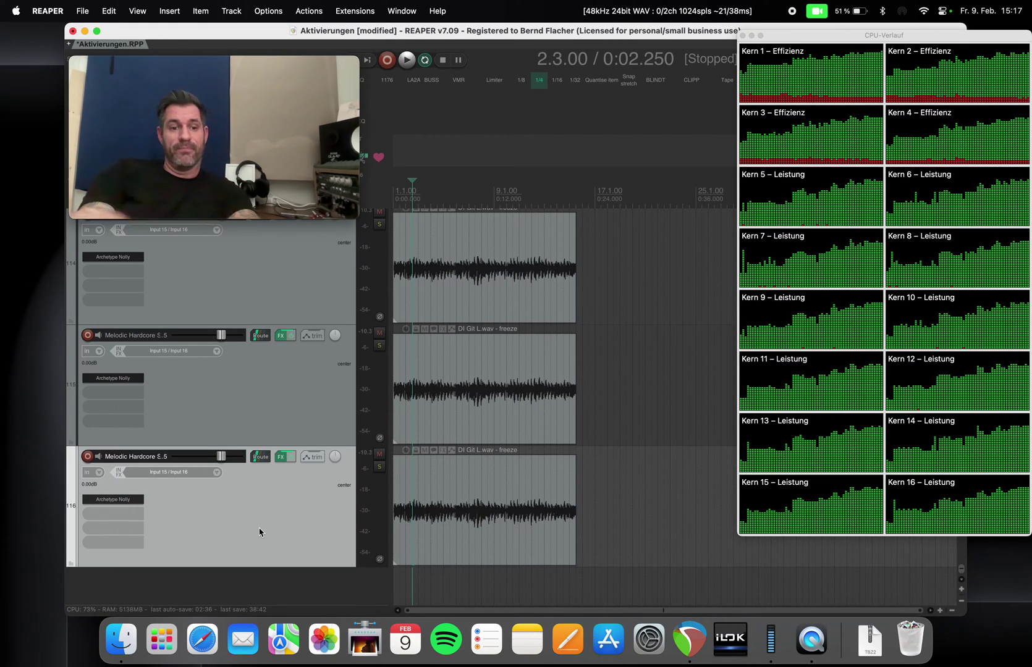
Step: Duplicate the guitar track up to 131 tracks and play from 0:01.500
{"action": "key", "text": "super+d"}
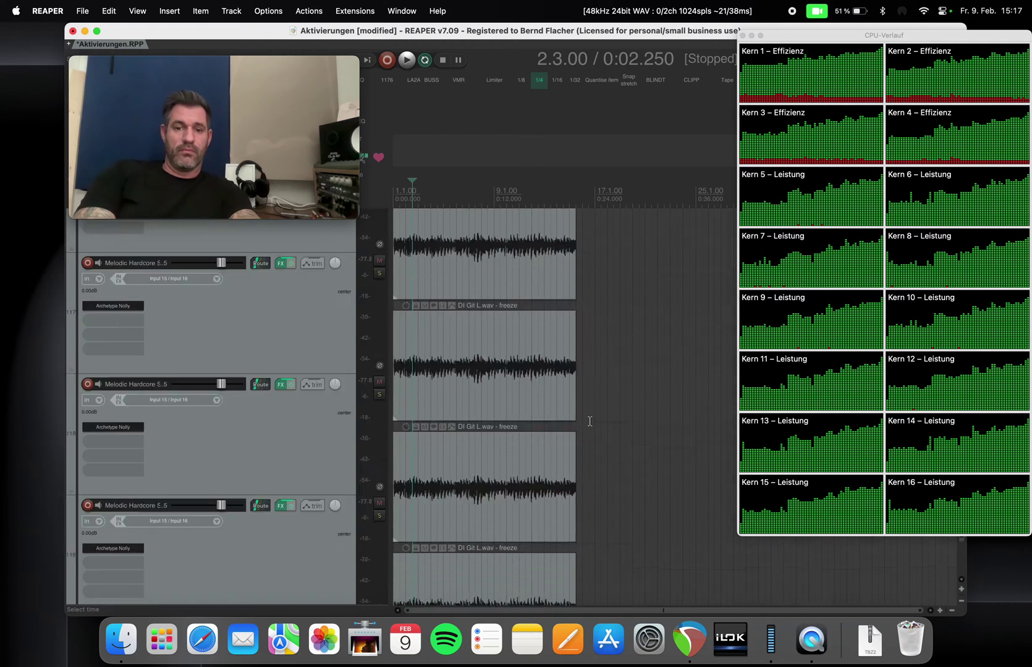
{"action": "scroll", "coordinate": [590, 423], "scroll_direction": "down", "scroll_amount": 10}
{"action": "left_click", "coordinate": [312, 527]}
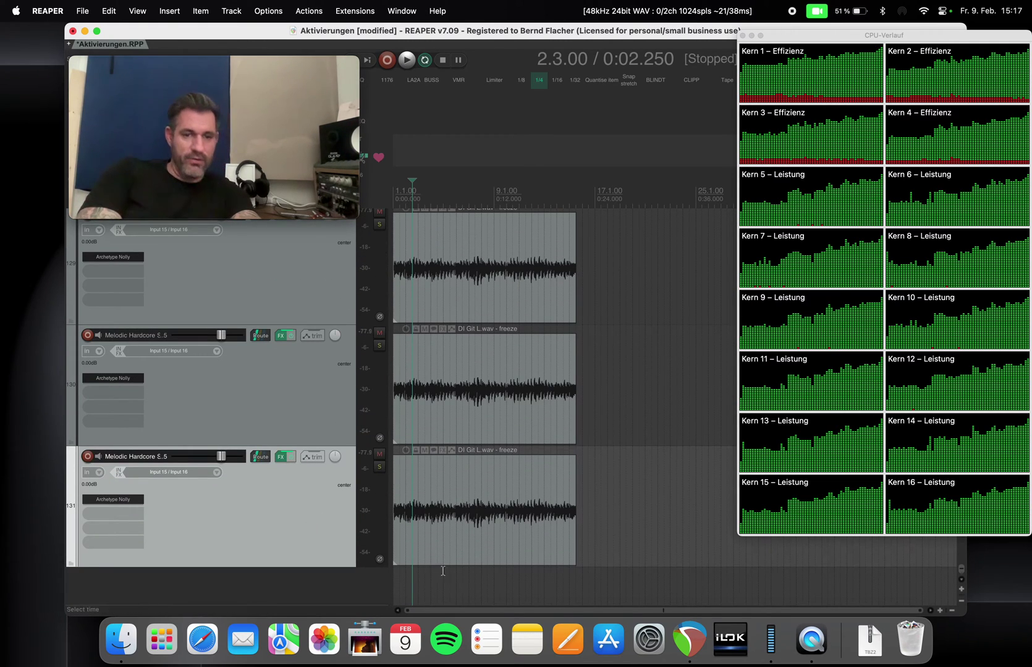
{"action": "left_click", "coordinate": [407, 575]}
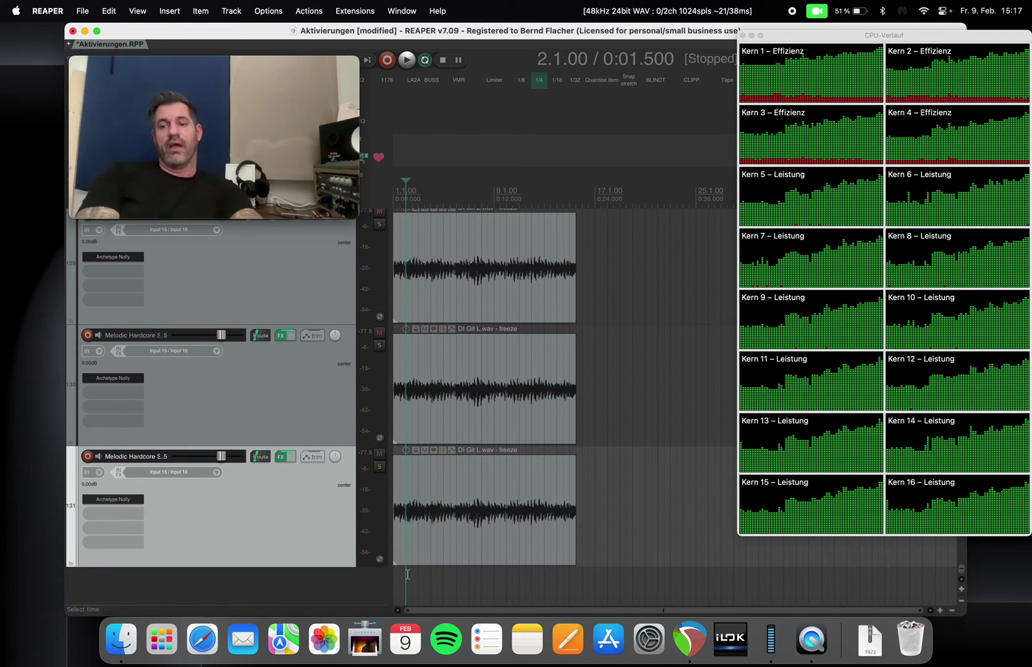
{"action": "key", "text": "space"}
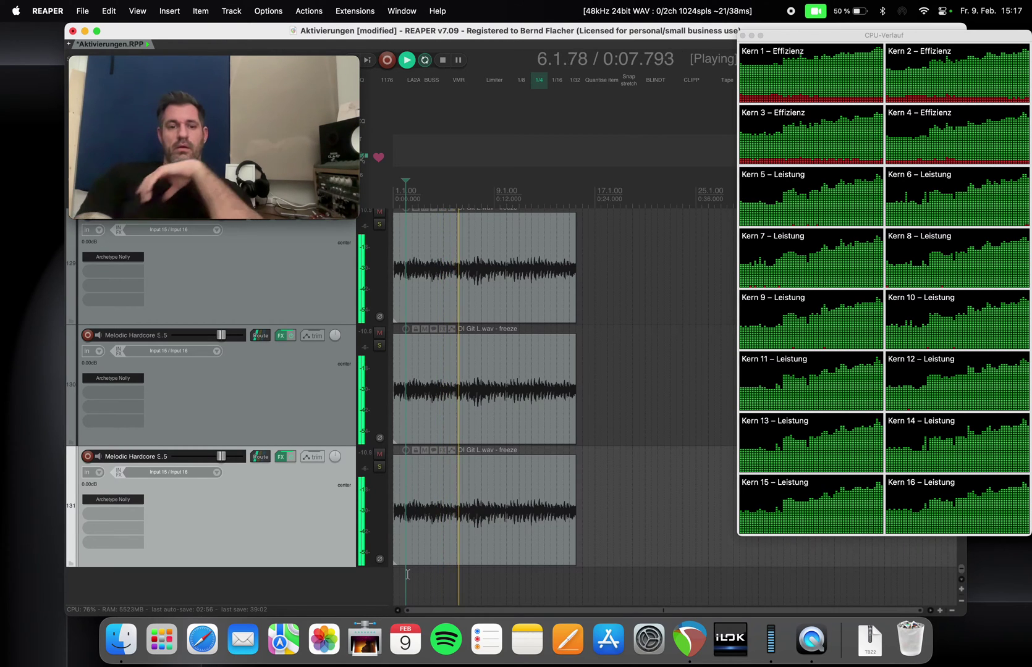
Step: Scroll around the 131-track arrangement while it plays back
{"action": "scroll", "coordinate": [504, 306], "scroll_direction": "up", "scroll_amount": 3}
{"action": "scroll", "coordinate": [504, 306], "scroll_direction": "up", "scroll_amount": 10}
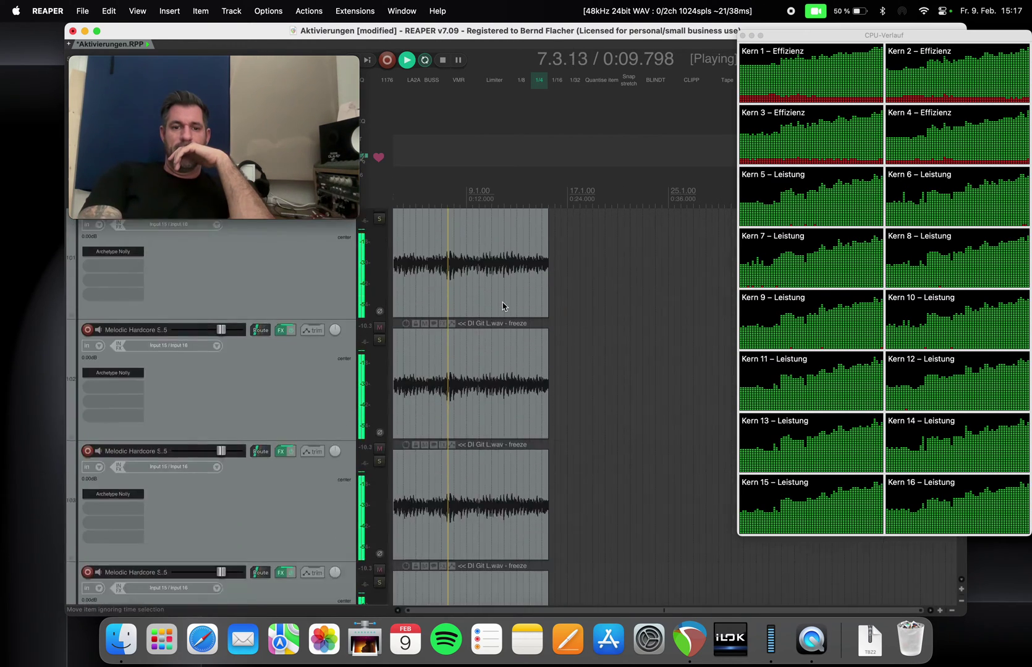
{"action": "scroll", "coordinate": [502, 303], "scroll_direction": "up", "scroll_amount": 10}
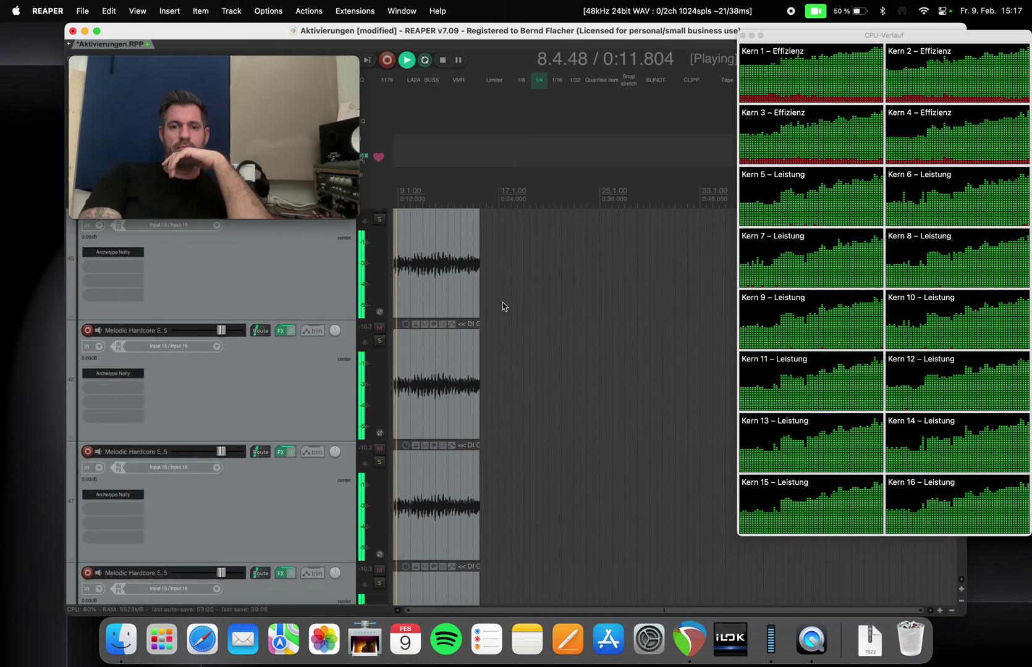
{"action": "scroll", "coordinate": [502, 302], "scroll_direction": "up", "scroll_amount": 1}
{"action": "scroll", "coordinate": [503, 303], "scroll_direction": "right", "scroll_amount": 5}
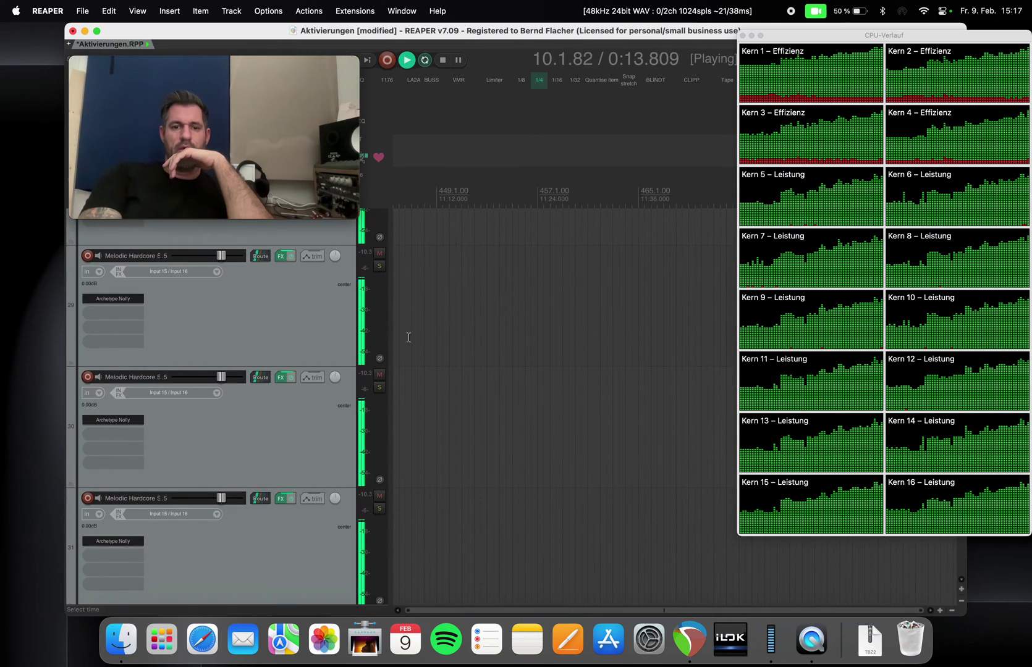
{"action": "scroll", "coordinate": [493, 546], "scroll_direction": "left", "scroll_amount": 5}
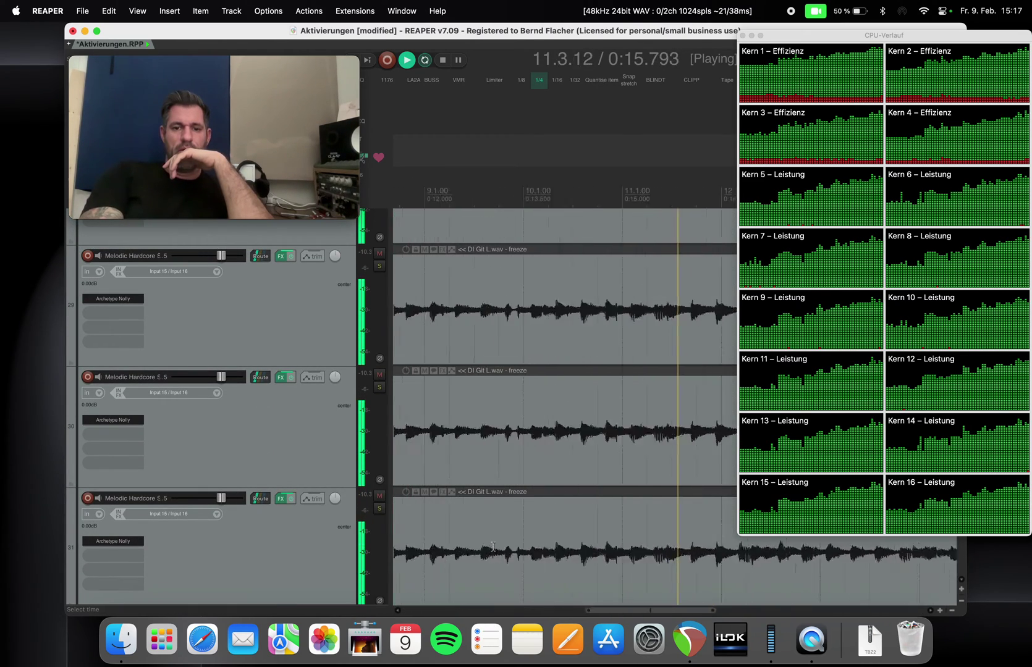
{"action": "scroll", "coordinate": [493, 546], "scroll_direction": "down", "scroll_amount": 3}
{"action": "scroll", "coordinate": [493, 546], "scroll_direction": "down", "scroll_amount": 5}
{"action": "scroll", "coordinate": [493, 547], "scroll_direction": "left", "scroll_amount": 3}
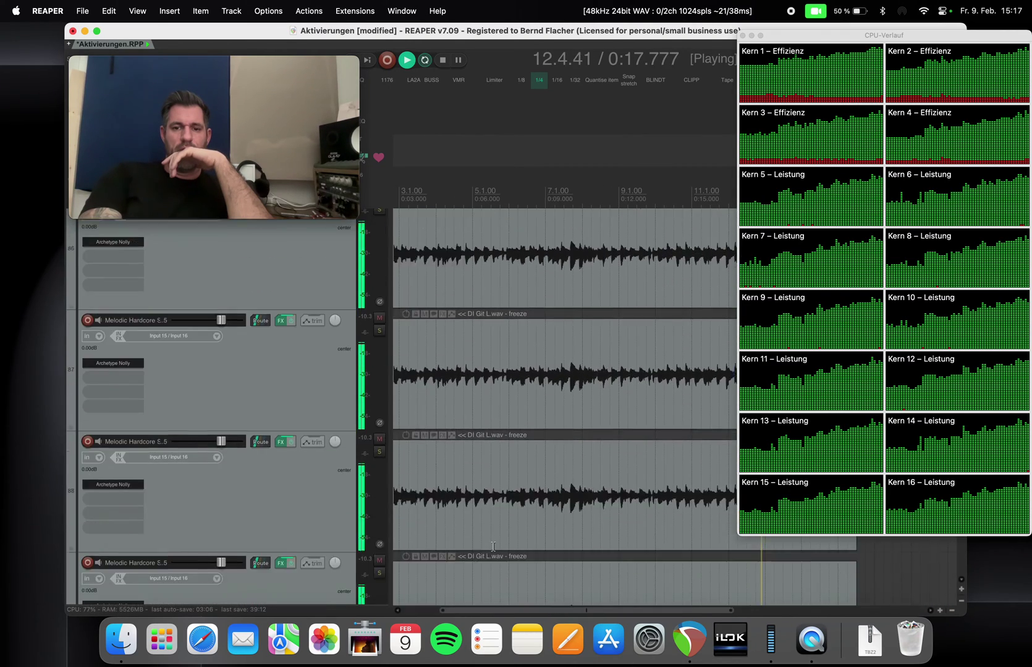
{"action": "scroll", "coordinate": [494, 546], "scroll_direction": "down", "scroll_amount": 5}
{"action": "scroll", "coordinate": [493, 546], "scroll_direction": "left", "scroll_amount": 1}
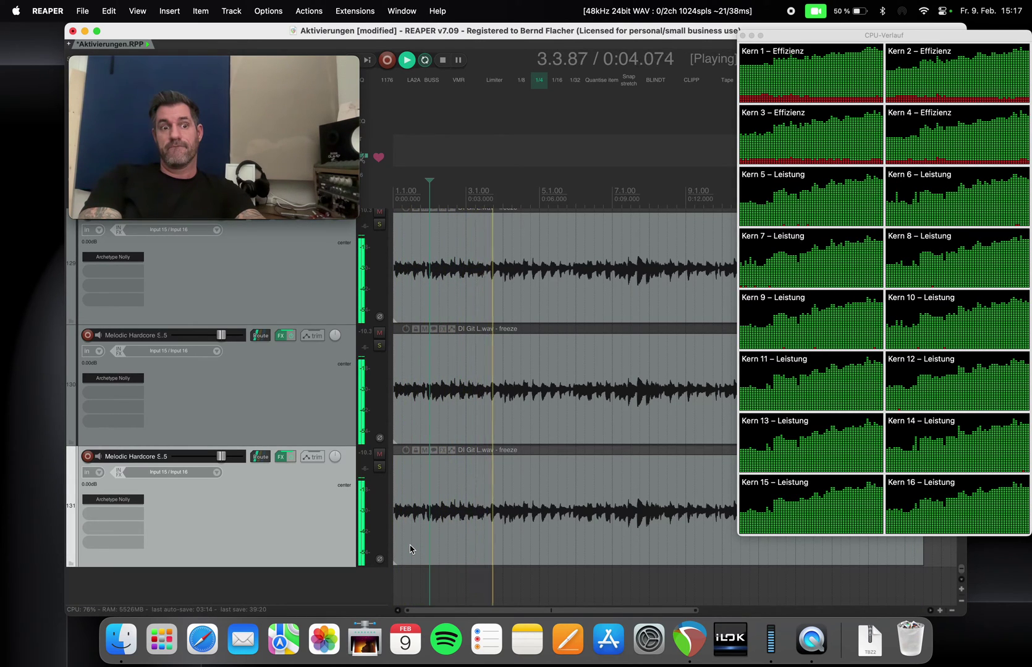
Step: Stop playback, duplicate track 131 four times to reach 140 tracks, and play from 0:00.750
{"action": "key", "text": "space"}
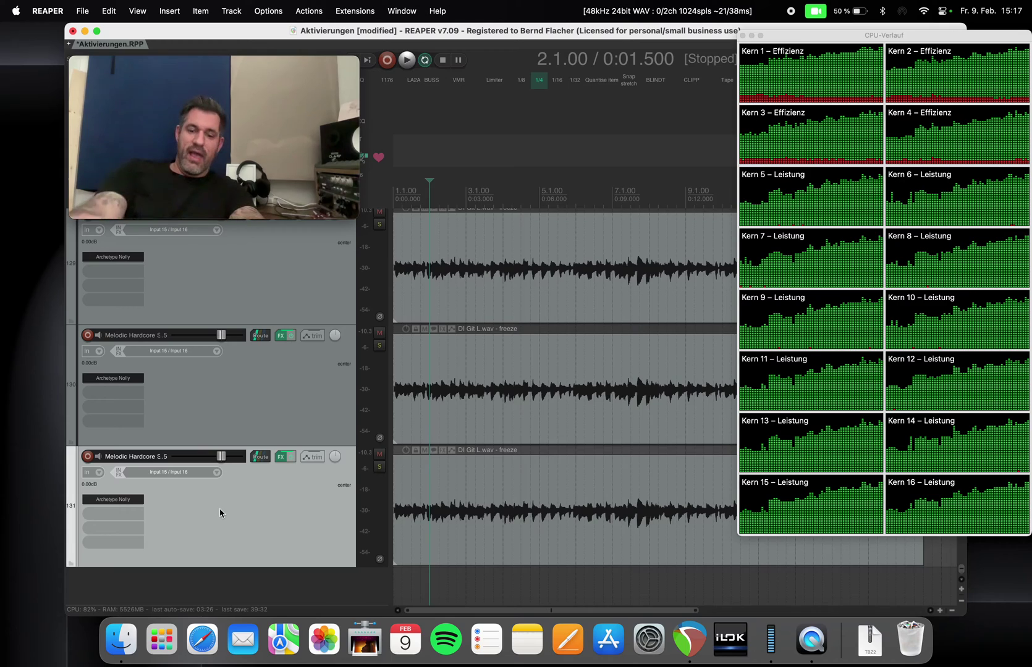
{"action": "key", "text": "super+alt+d"}
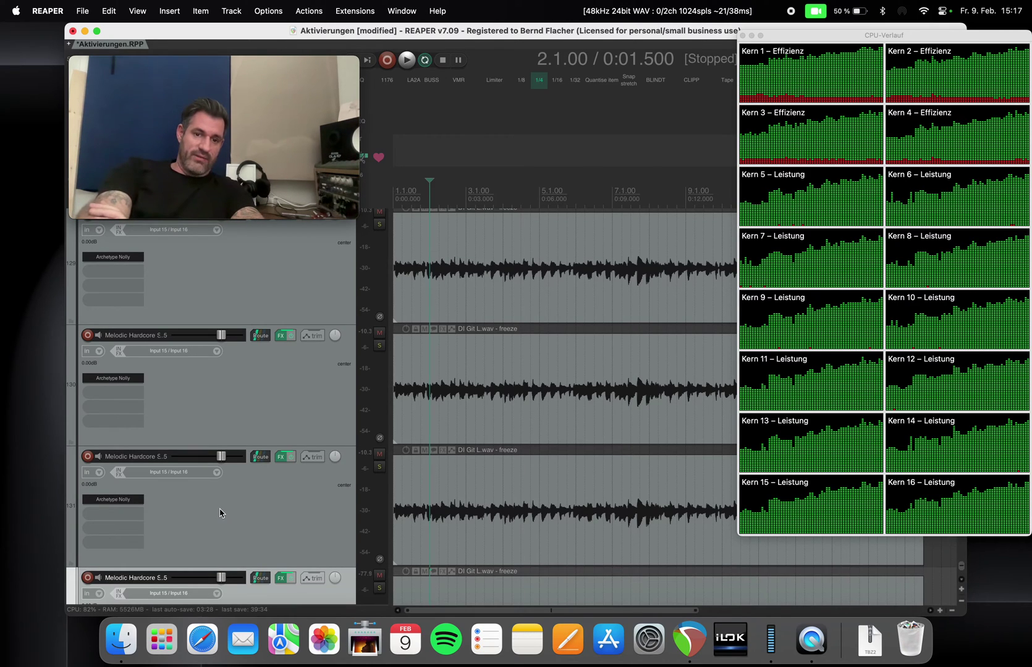
{"action": "key", "text": "super+alt+d"}
{"action": "key", "text": "super+alt+d"}
{"action": "key", "text": "super+alt+d"}
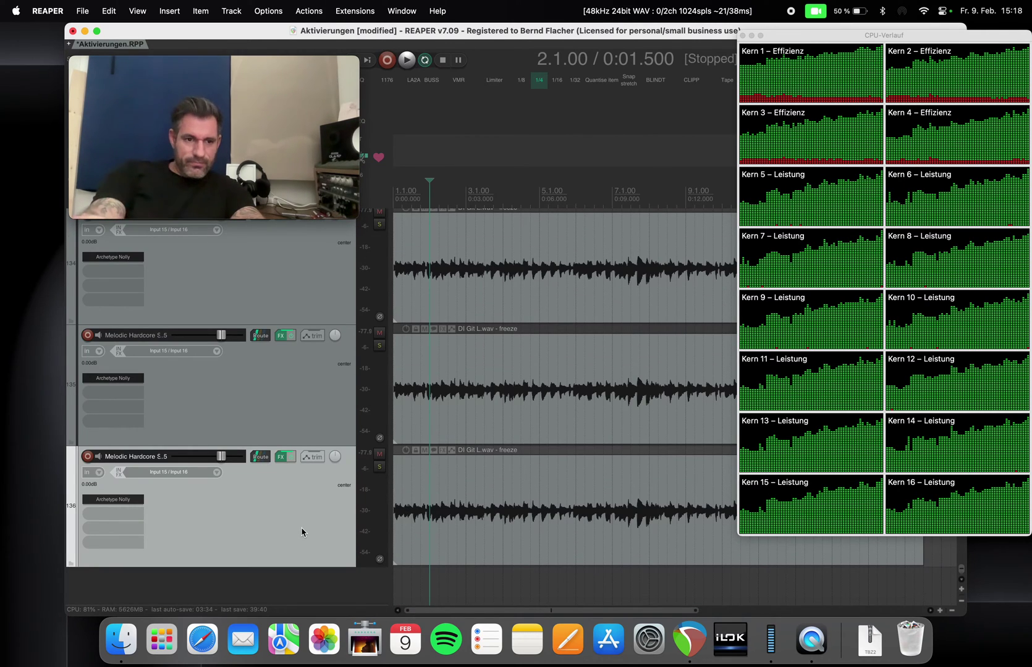
{"action": "key", "text": "super+alt+d"}
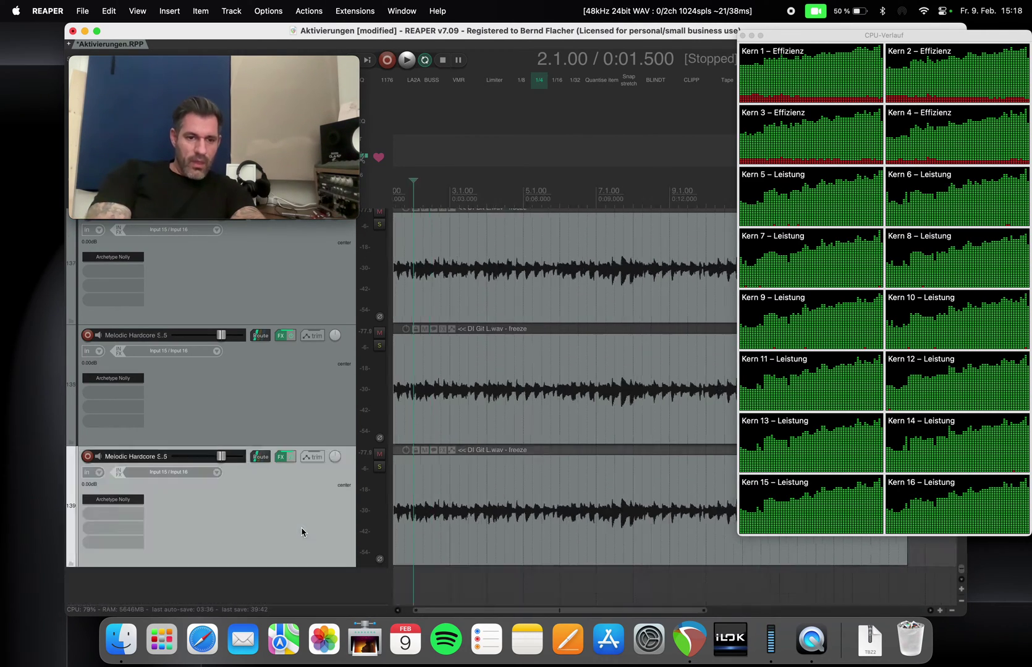
{"action": "key", "text": "super+alt+d"}
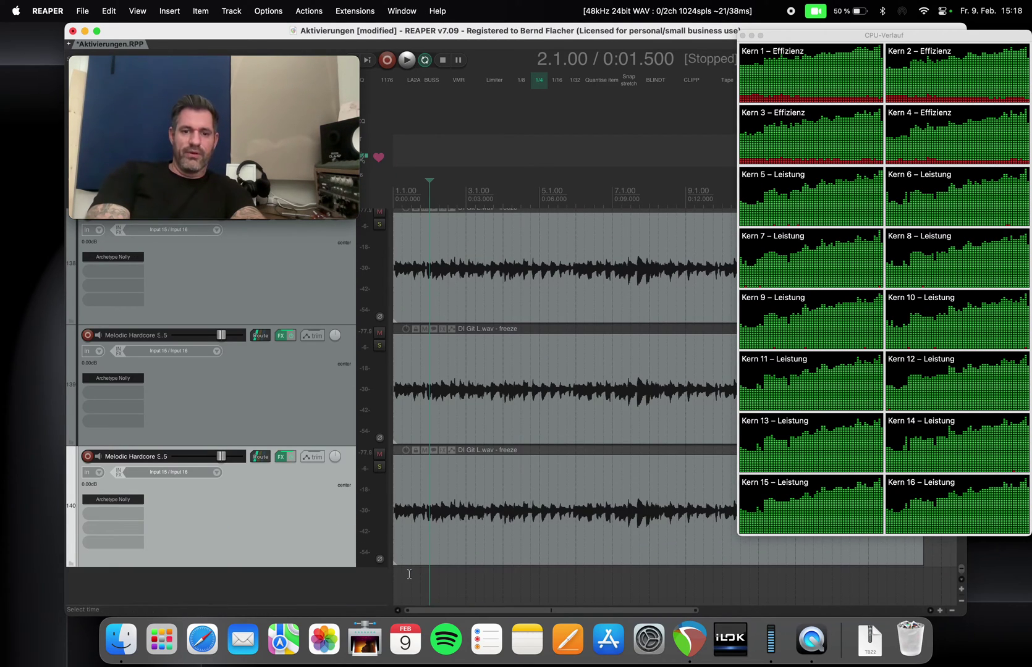
{"action": "left_click", "coordinate": [409, 575]}
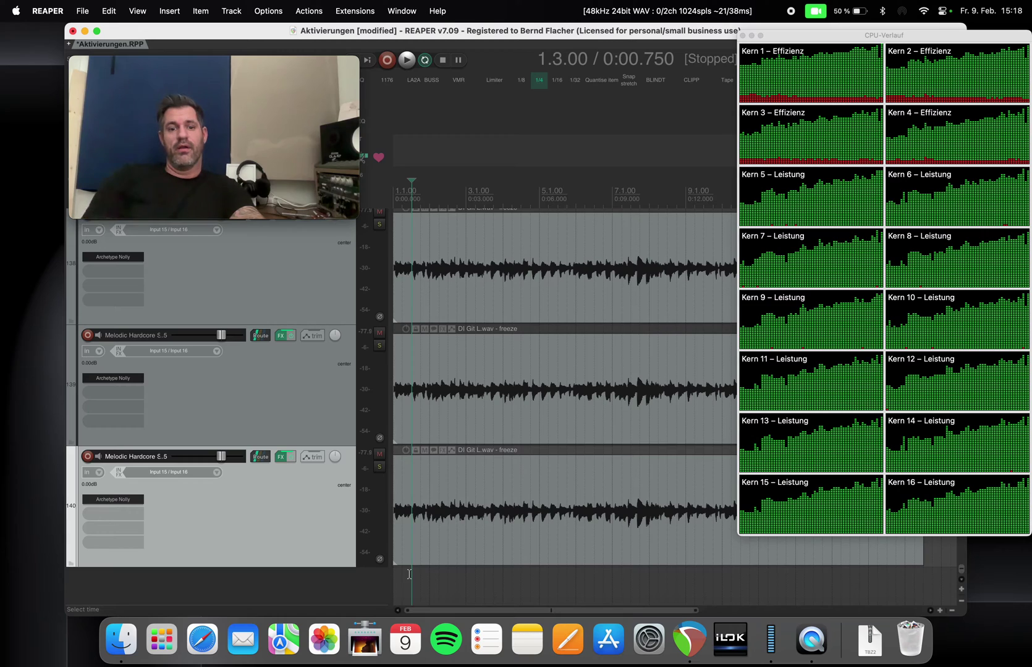
{"action": "key", "text": "space"}
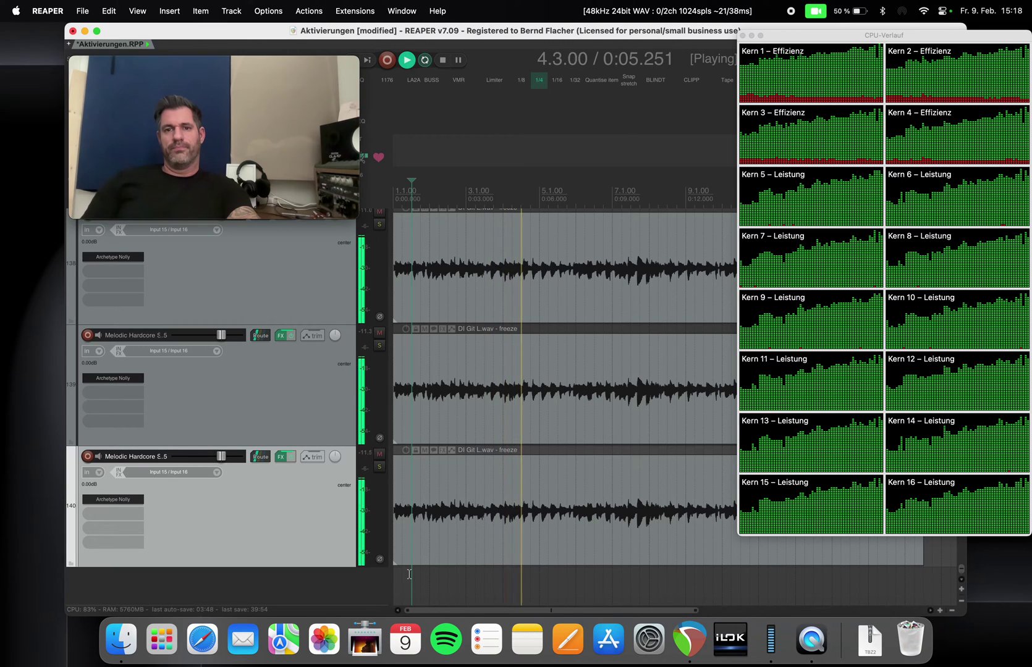
{"action": "left_click", "coordinate": [770, 642]}
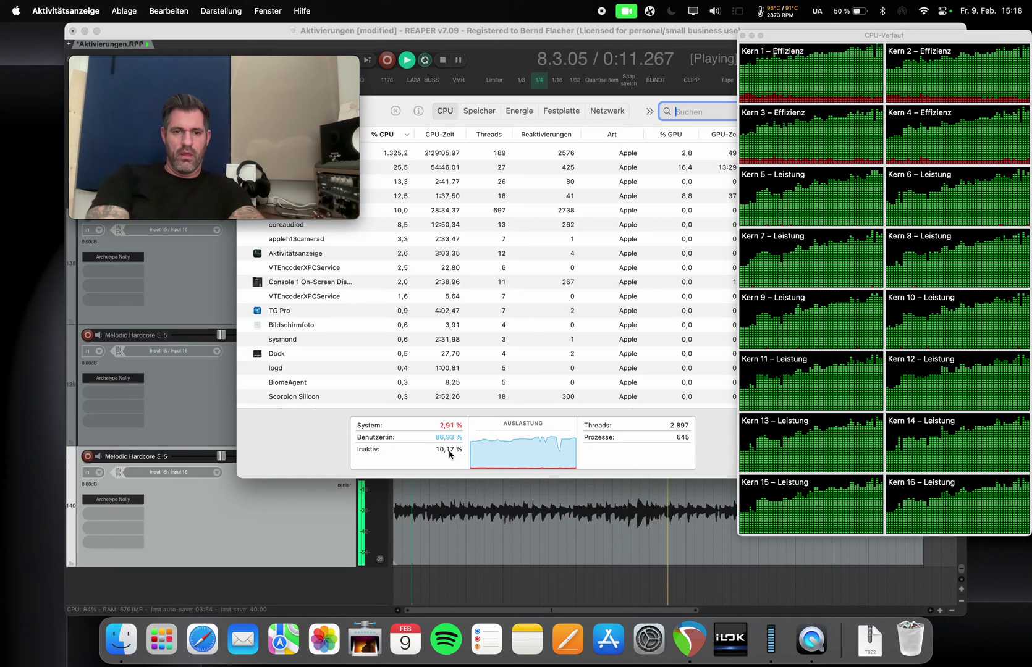
{"action": "left_click", "coordinate": [478, 109]}
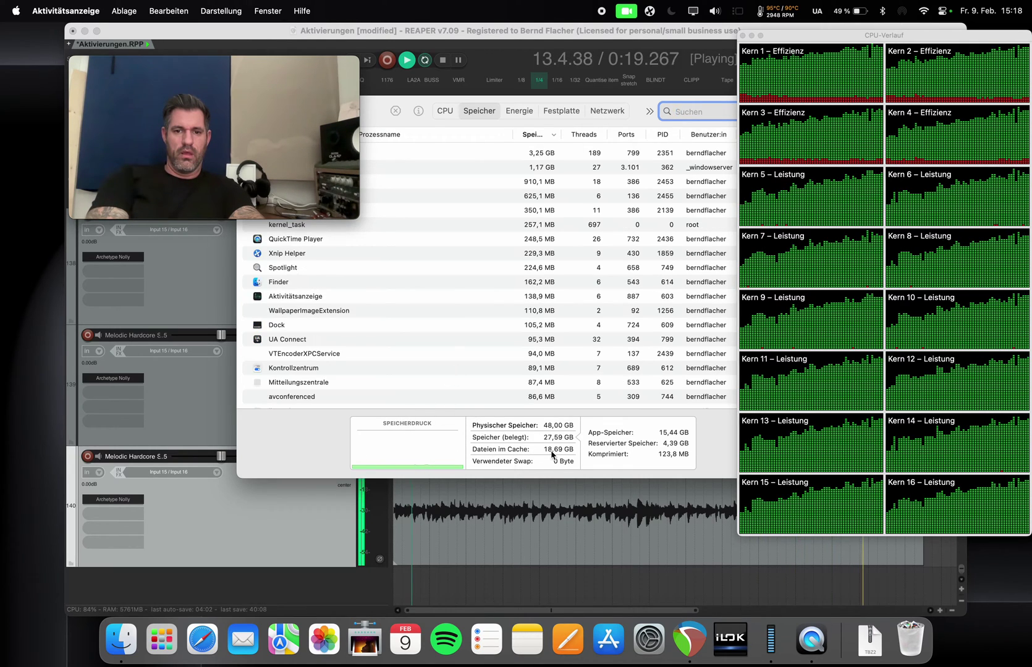
{"action": "left_click", "coordinate": [385, 108]}
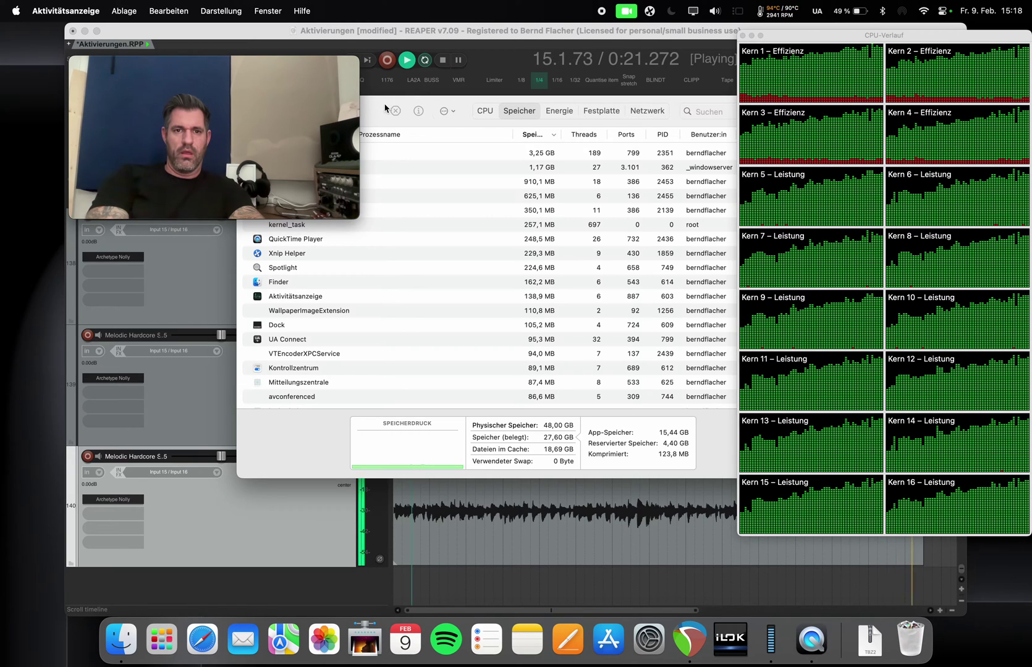
{"action": "left_click", "coordinate": [442, 196]}
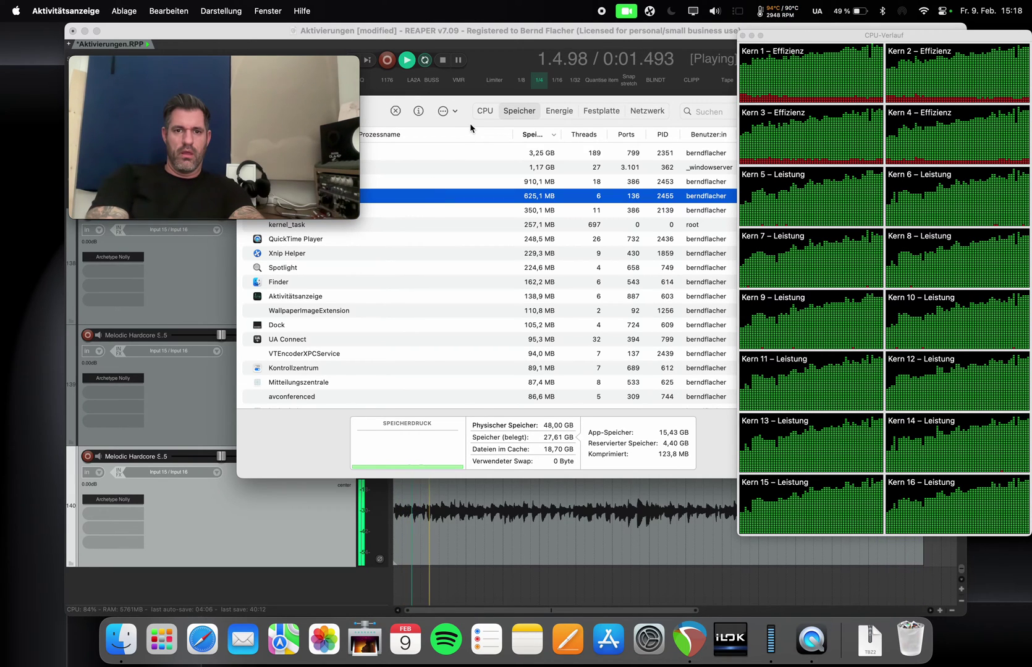
{"action": "left_click_drag", "start_coordinate": [312, 109], "coordinate": [412, 235]}
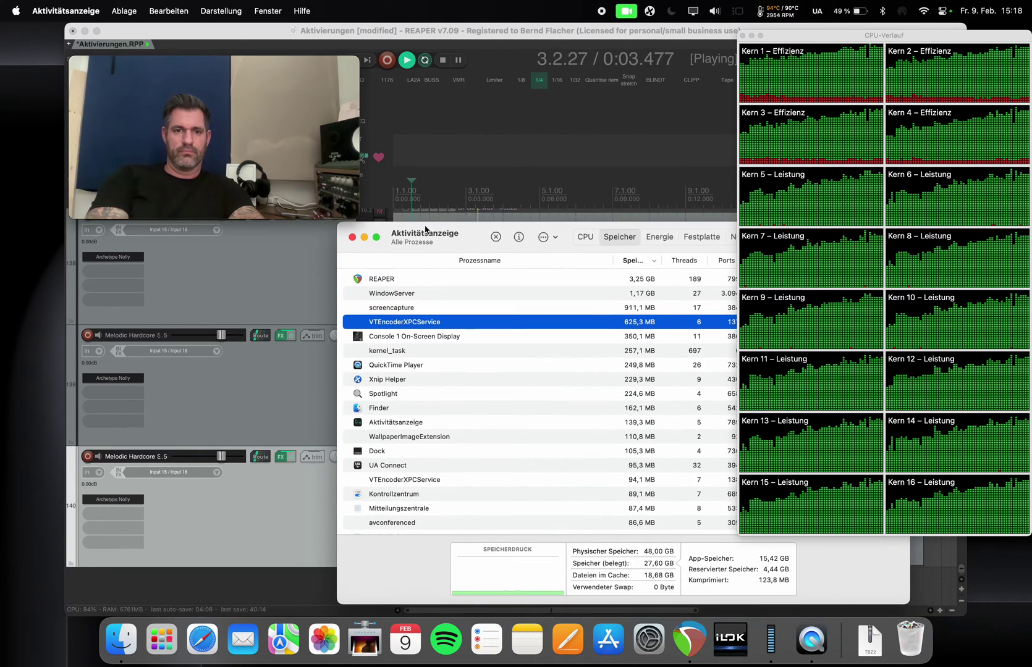
{"action": "key", "text": "super+w"}
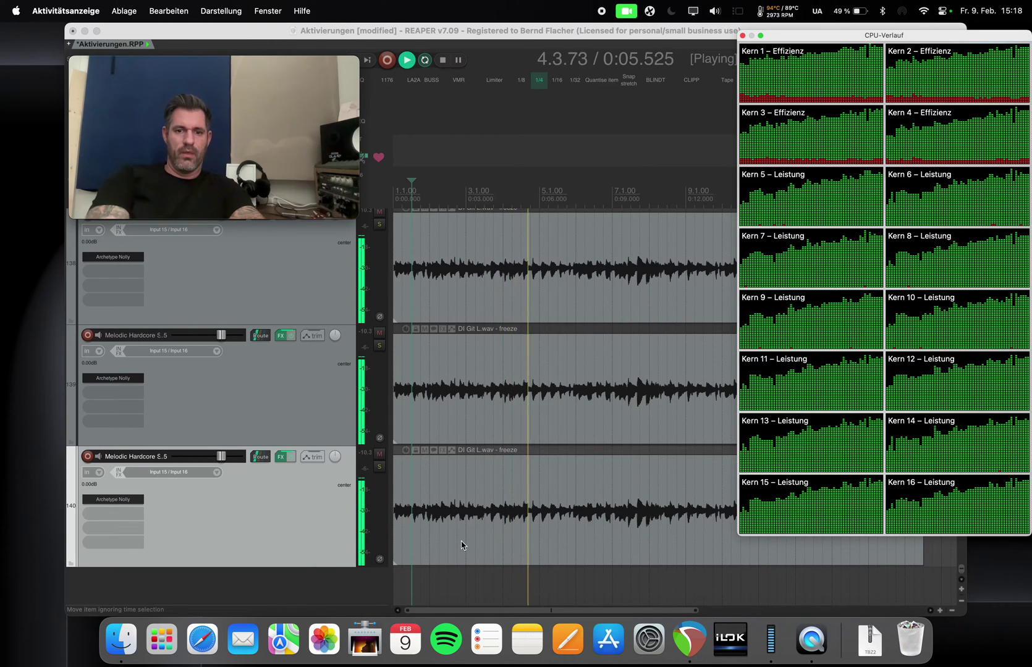
{"action": "left_click", "coordinate": [460, 560]}
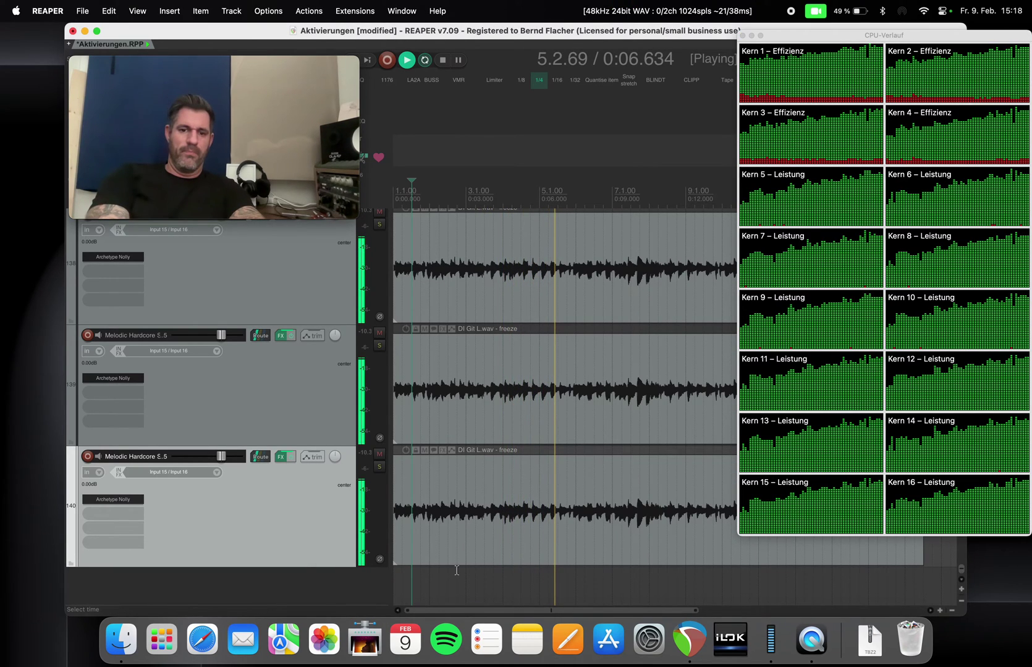
Step: Stop playback, duplicate the bottom DI guitar track up to track 150, and play from 1.3.00
{"action": "left_click", "coordinate": [457, 570]}
{"action": "key", "text": "space"}
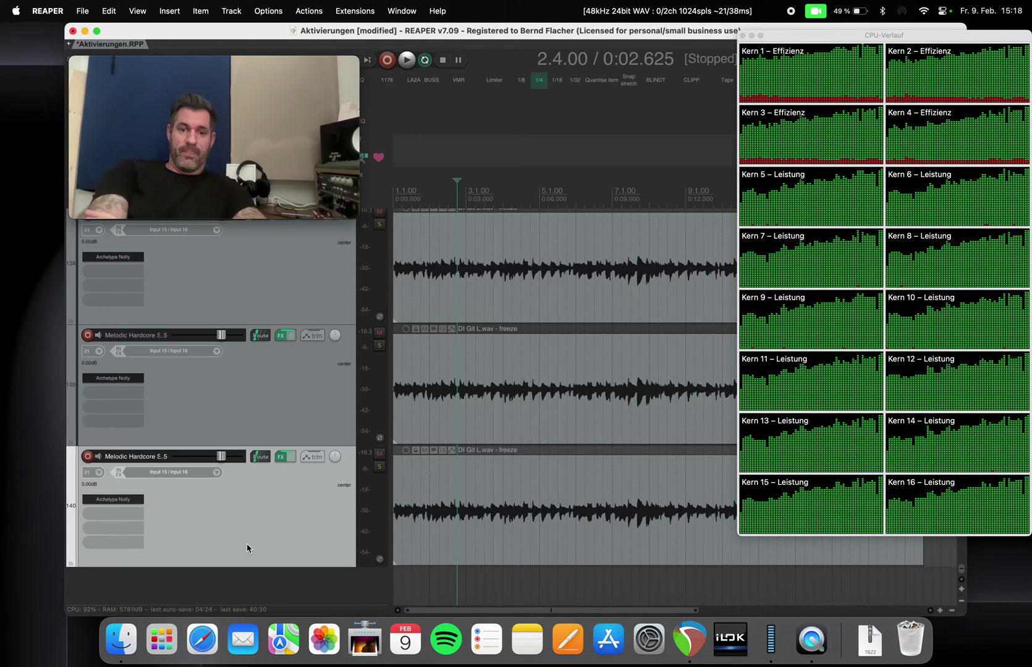
{"action": "key", "text": "super+t"}
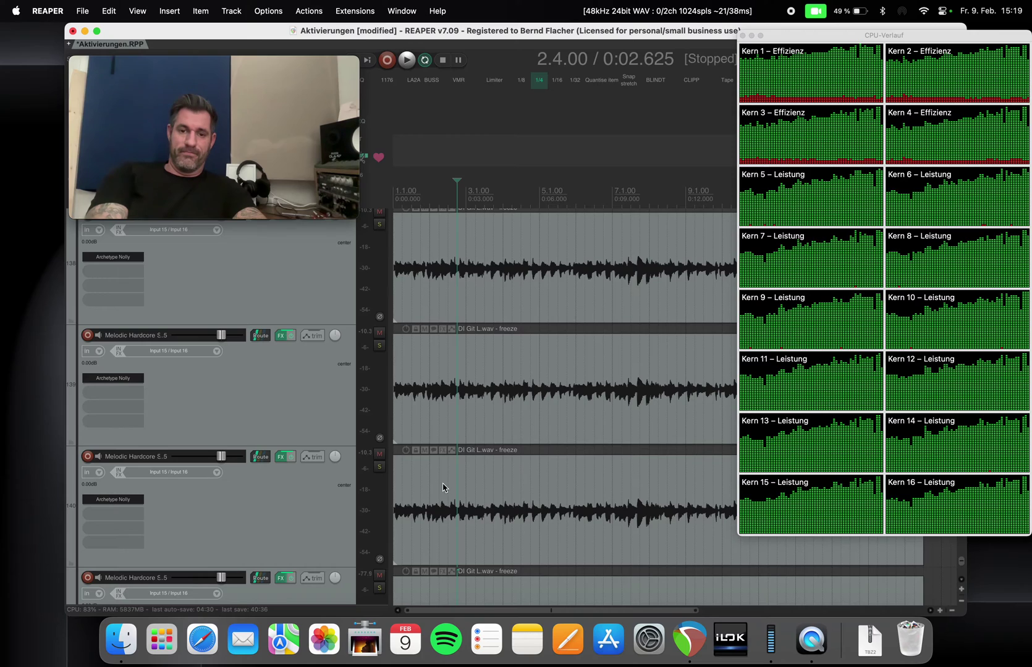
{"action": "key", "text": "super+t"}
{"action": "key", "text": "super+t"}
{"action": "key", "text": "super+t"}
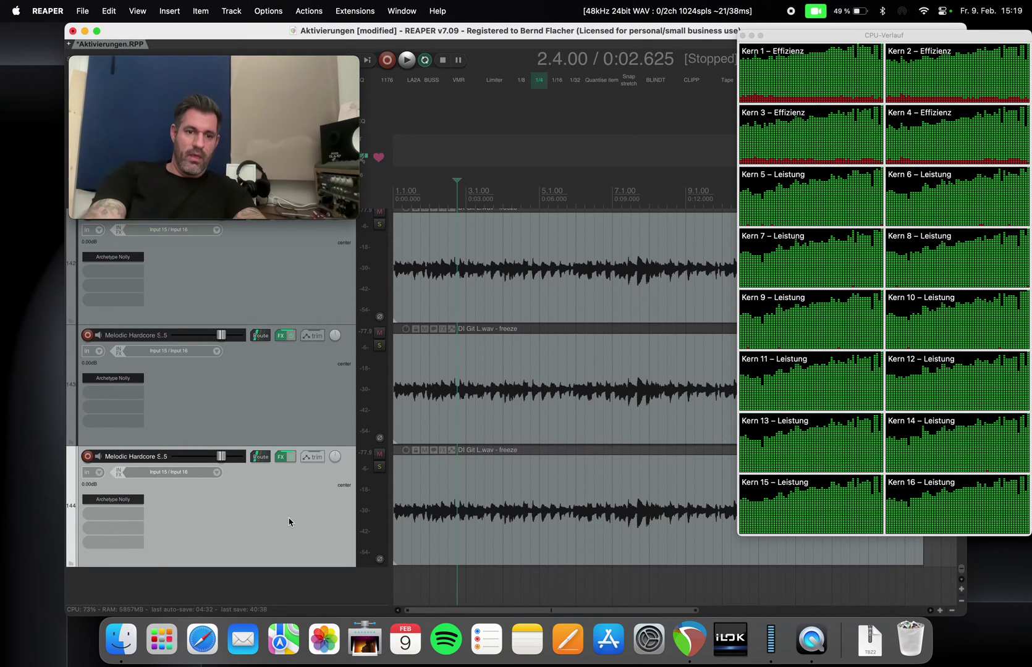
{"action": "key", "text": "super+t"}
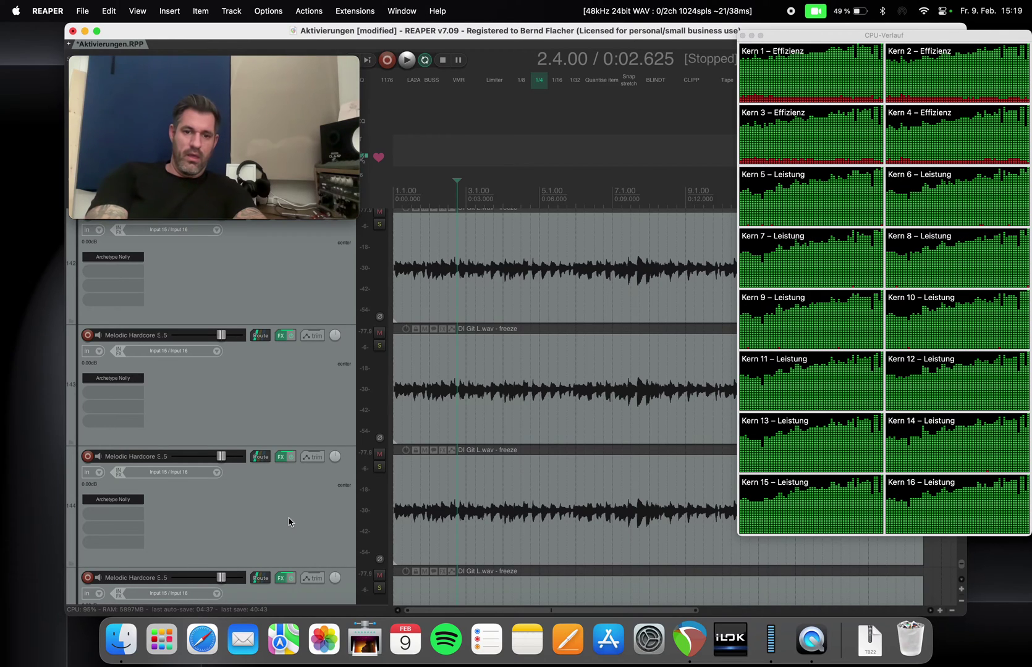
{"action": "key", "text": "super+t"}
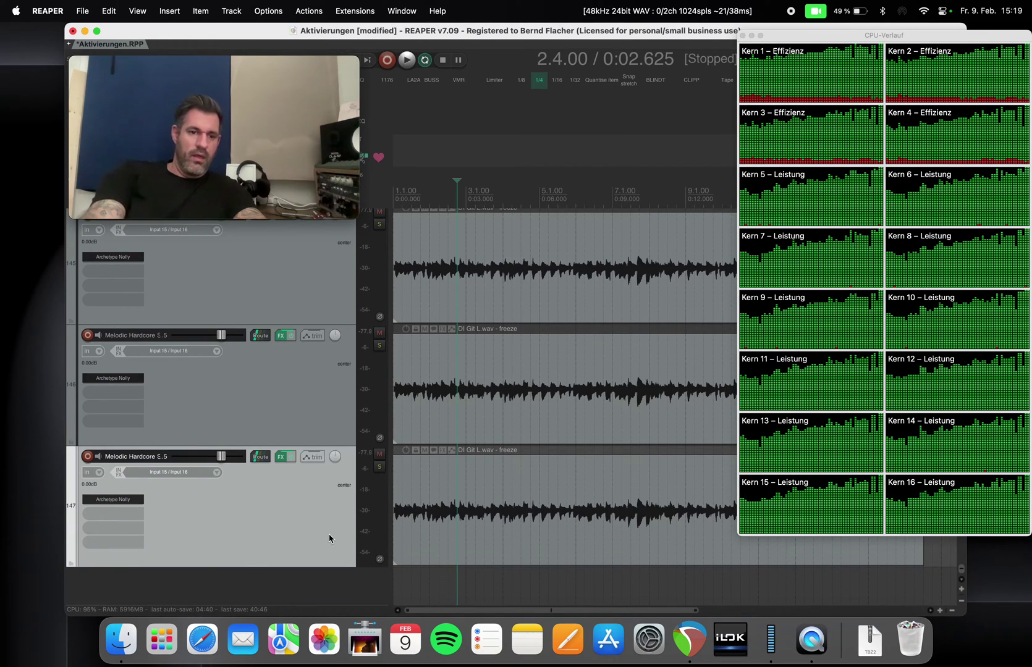
{"action": "key", "text": "super+t"}
{"action": "key", "text": "super+t"}
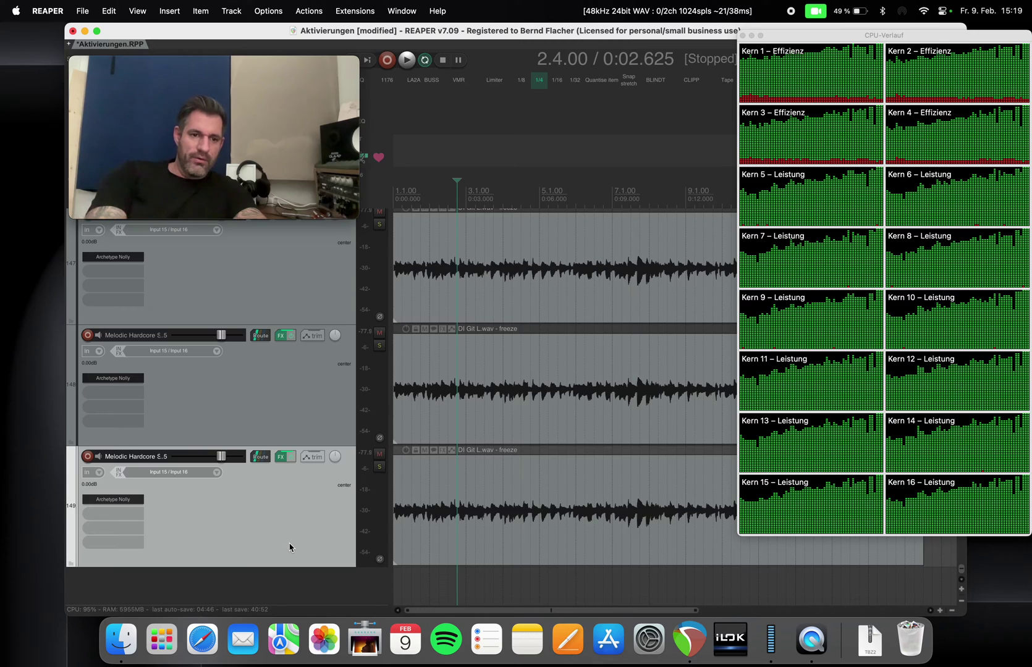
{"action": "key", "text": "super+t"}
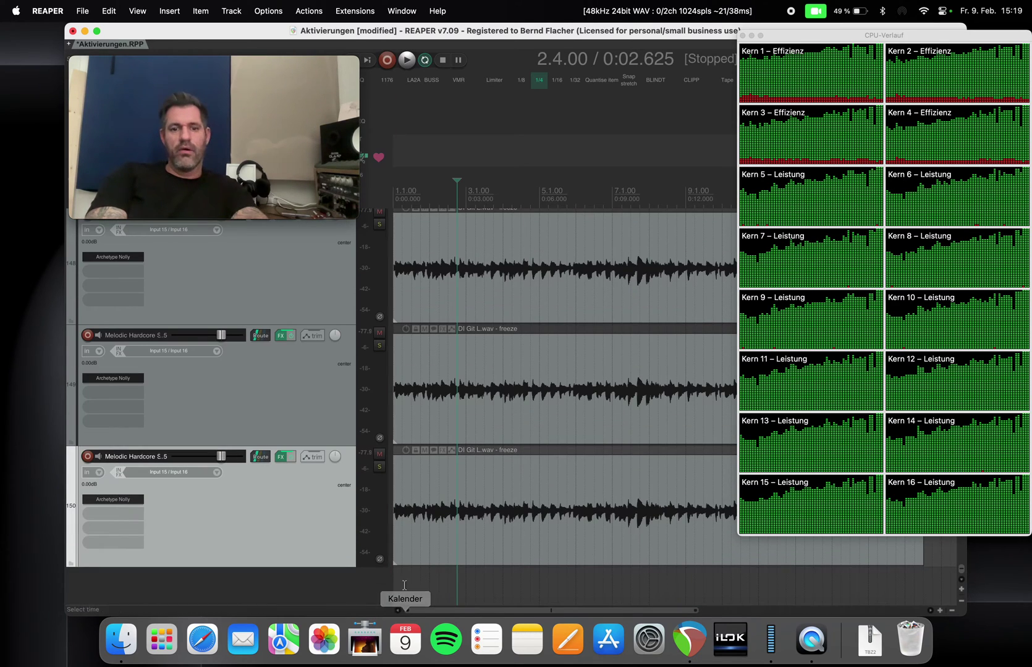
{"action": "left_click", "coordinate": [407, 583]}
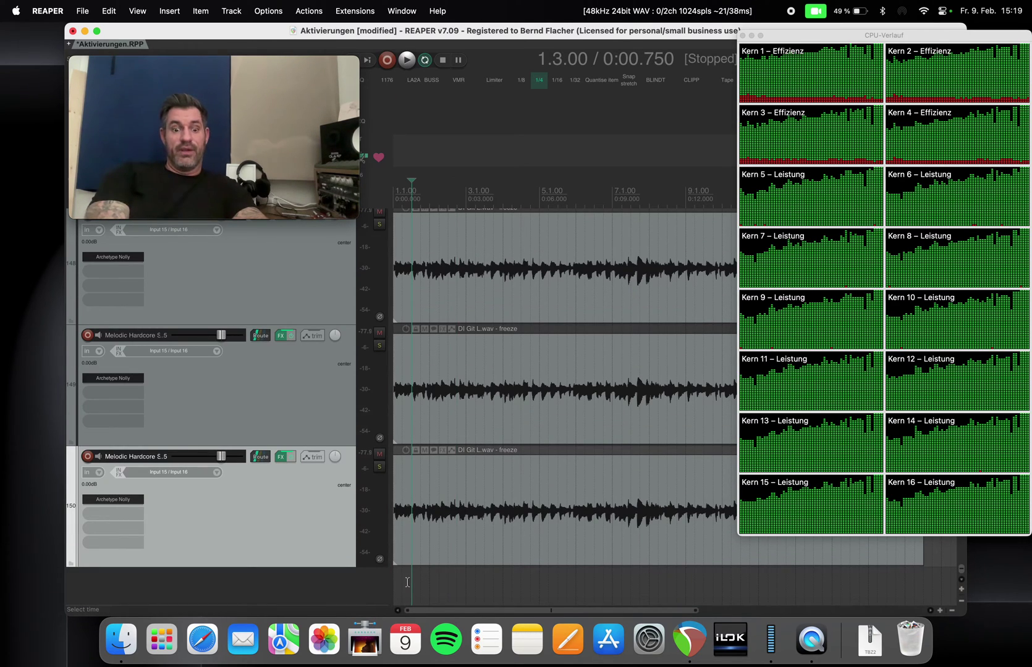
{"action": "key", "text": "space"}
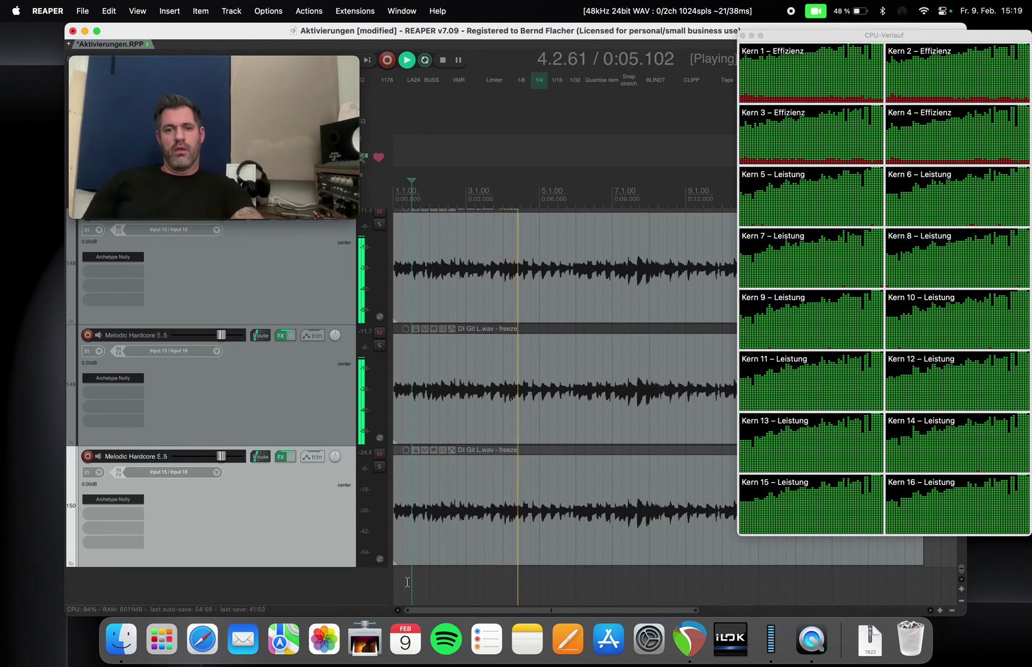
{"action": "left_click", "coordinate": [770, 638]}
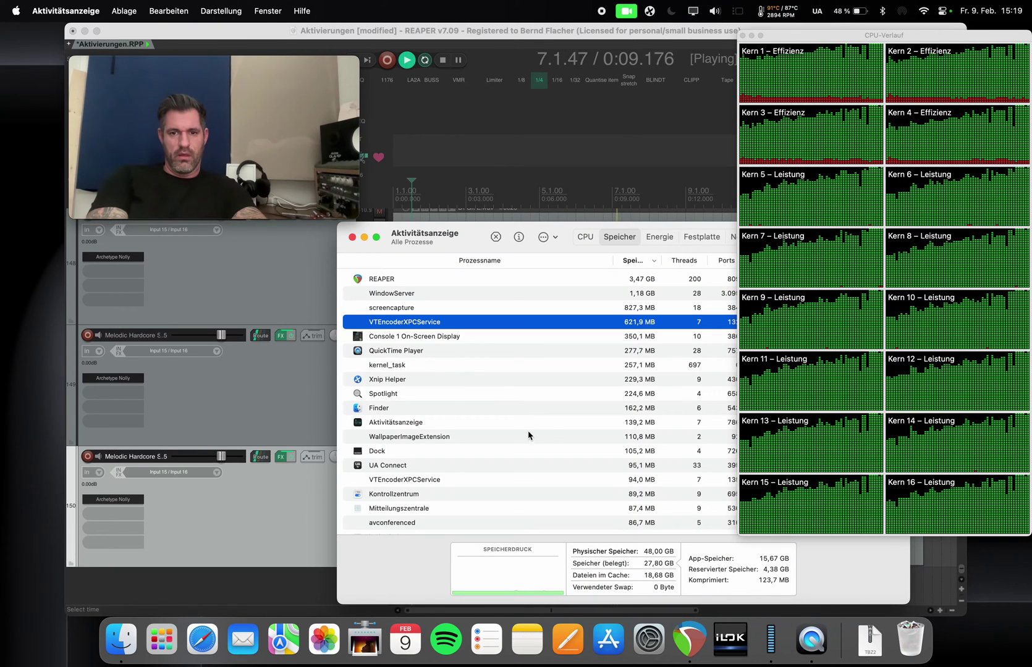
{"action": "left_click", "coordinate": [581, 238]}
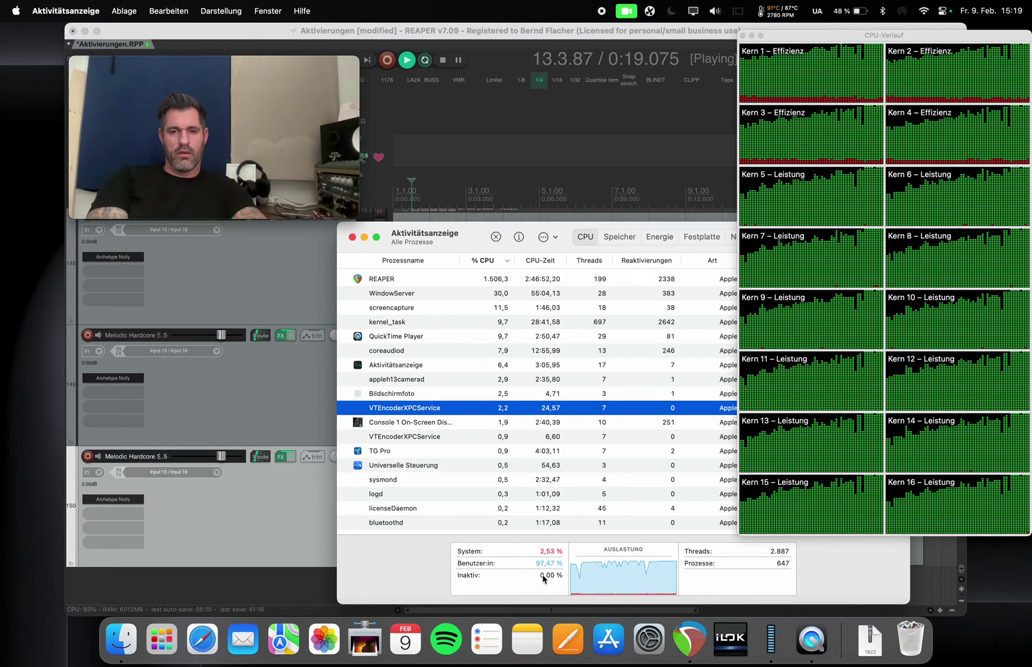
{"action": "key", "text": "super+w"}
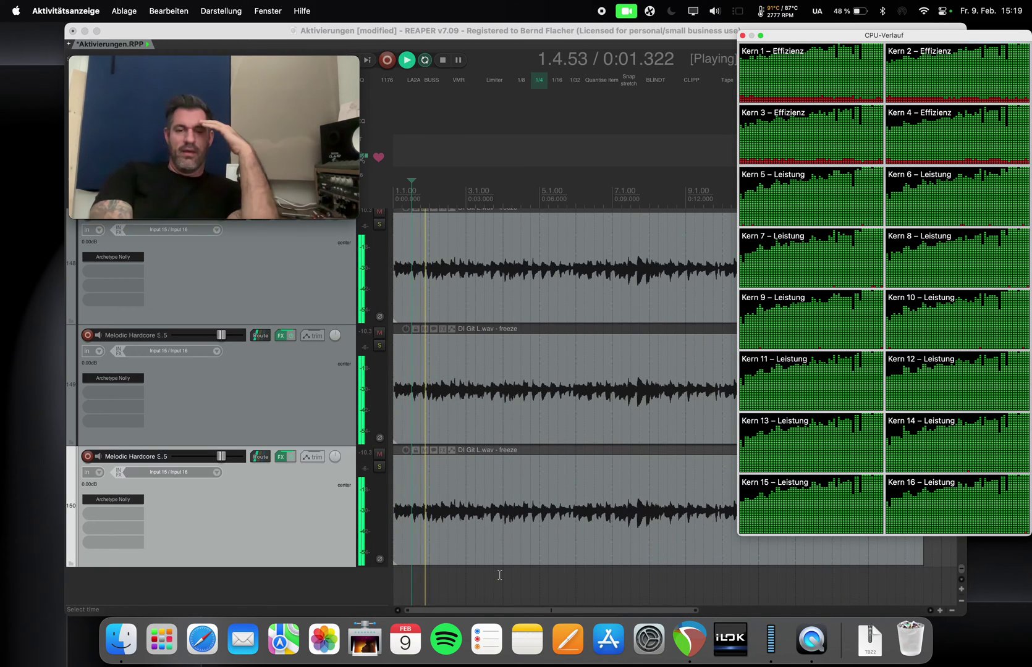
Step: Return to REAPER, stop the 150-track playback, and place the play position at 4.1.00
{"action": "left_click", "coordinate": [500, 581]}
{"action": "key", "text": "space"}
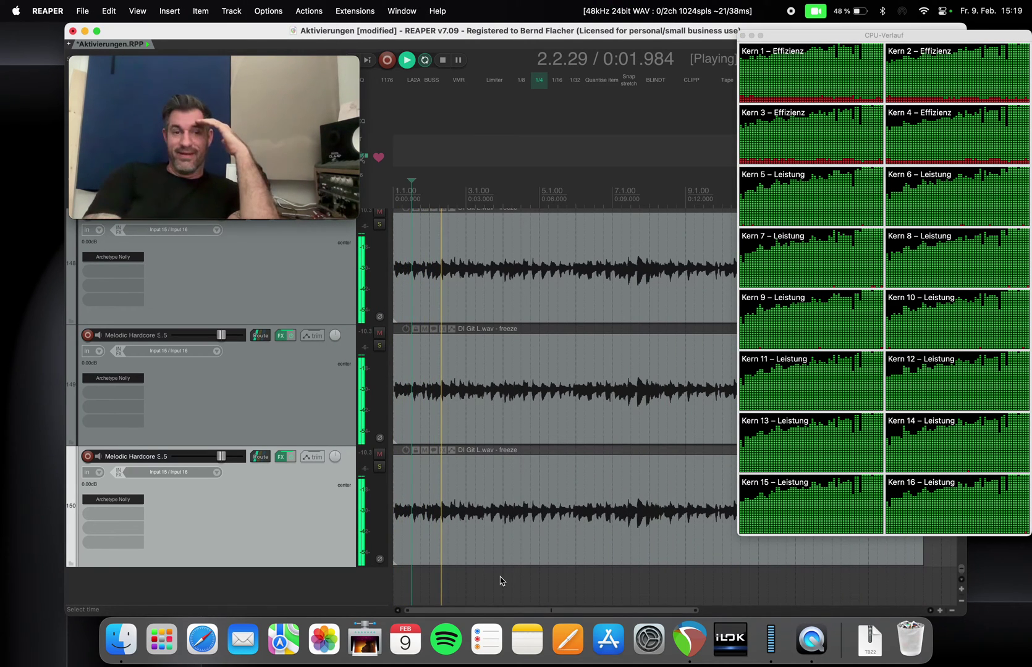
{"action": "left_click", "coordinate": [500, 576]}
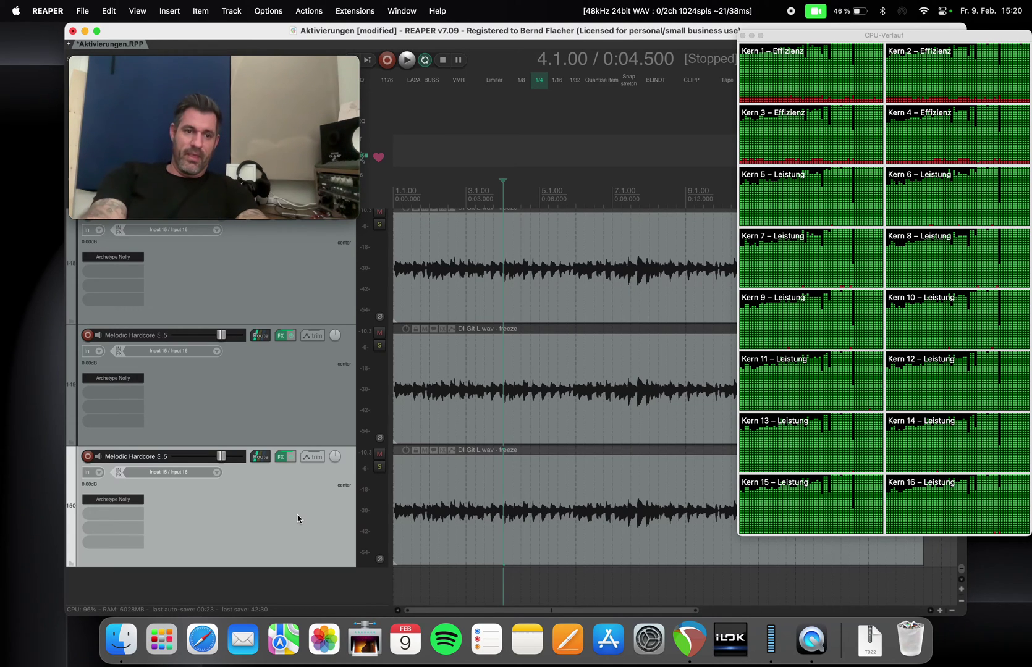
Step: Duplicate the bottom DI guitar track, undoing one extra copy, until track 160 exists
{"action": "key", "text": "super+d"}
{"action": "key", "text": "super+z"}
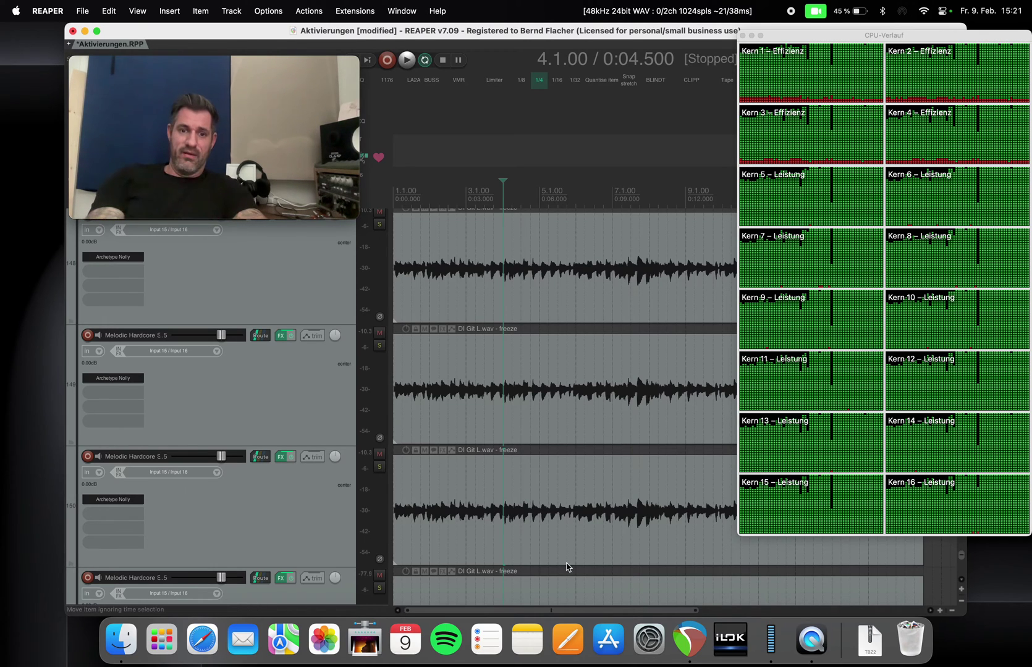
{"action": "scroll", "coordinate": [470, 468], "scroll_direction": "down", "scroll_amount": 6}
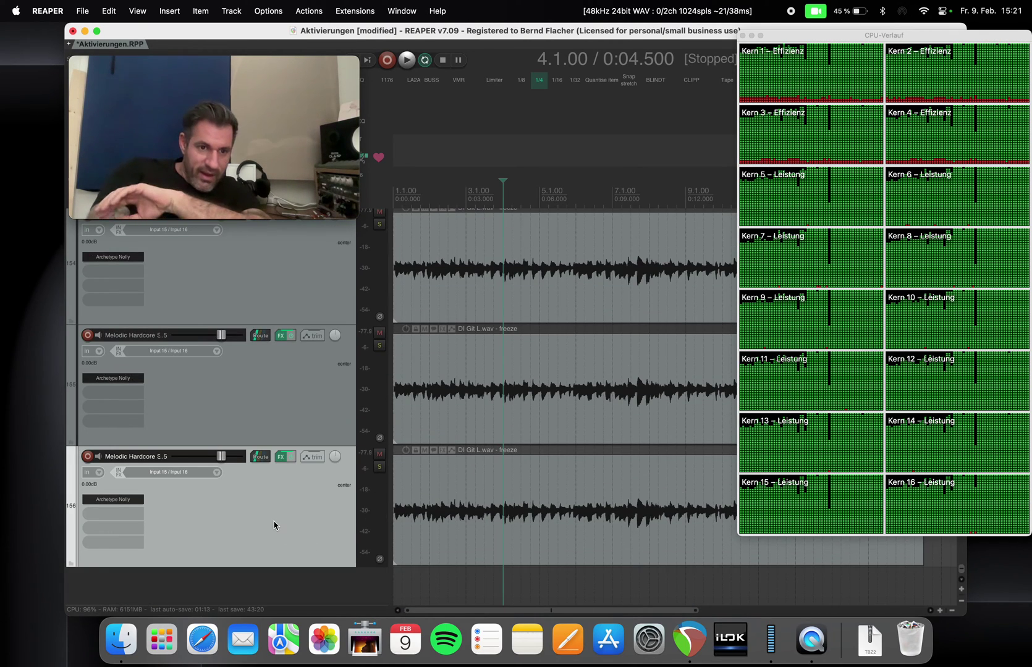
{"action": "key", "text": "super+t"}
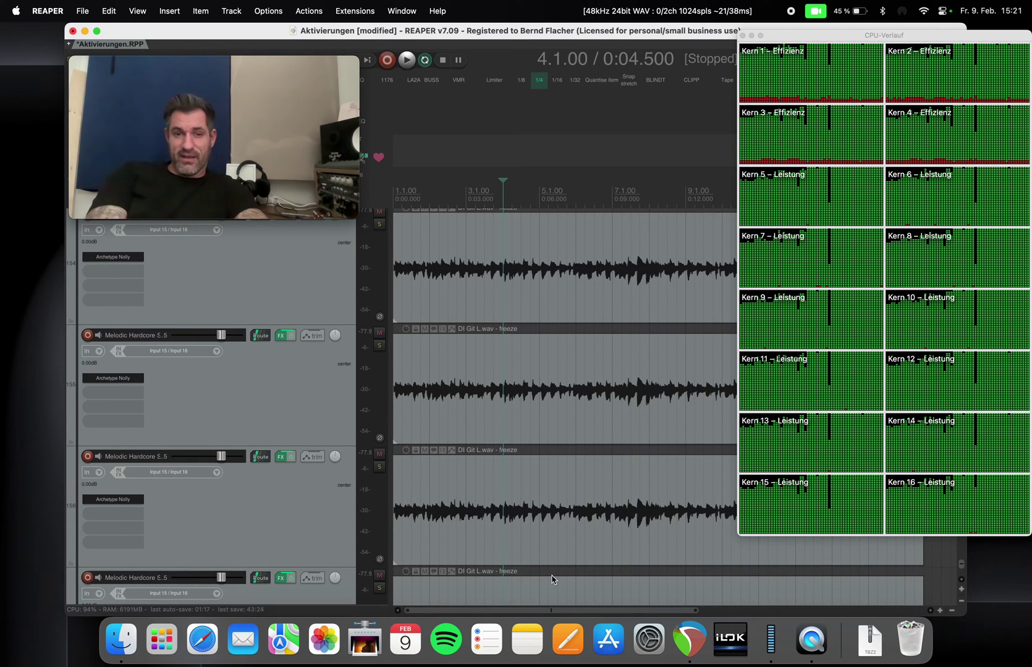
{"action": "key", "text": "super+t"}
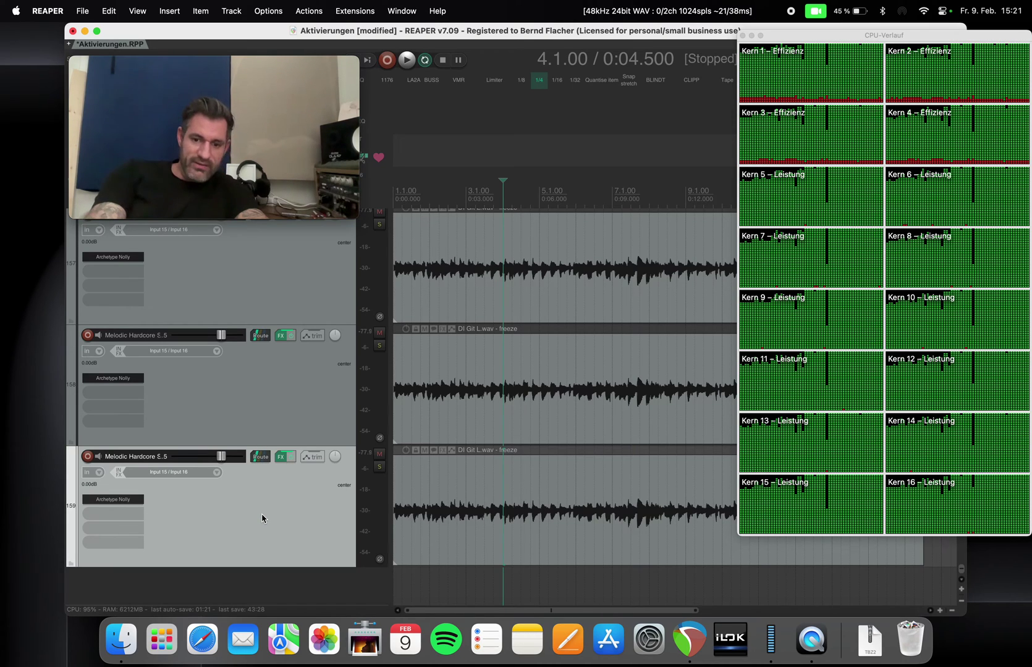
{"action": "key", "text": "super+t"}
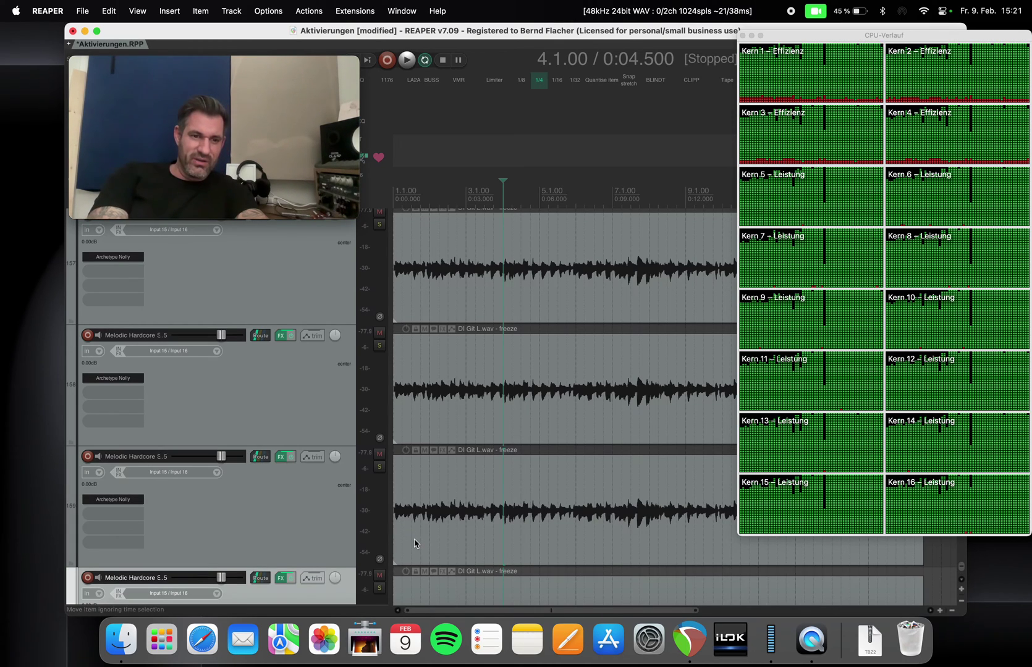
Step: Play the 160-track project from 1.3.00, then stop it
{"action": "left_click", "coordinate": [409, 579]}
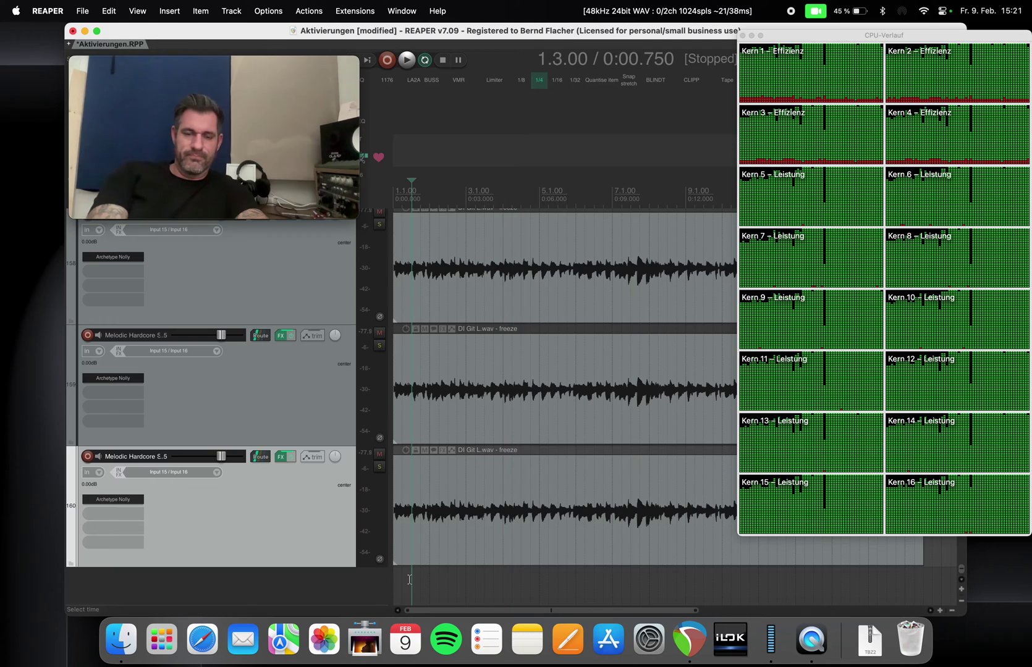
{"action": "key", "text": "space"}
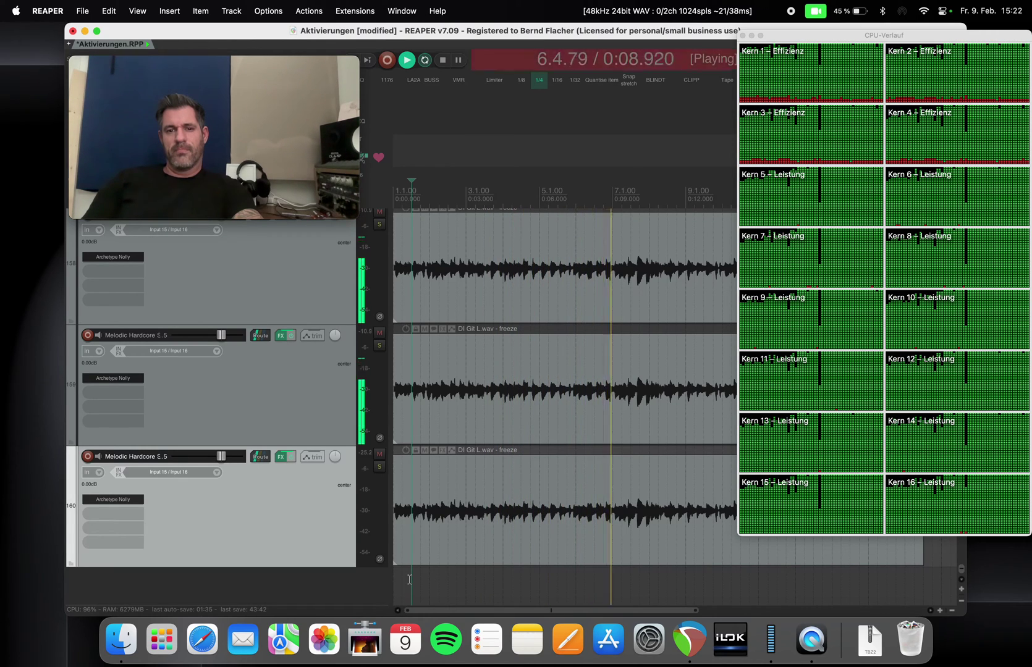
{"action": "key", "text": "space"}
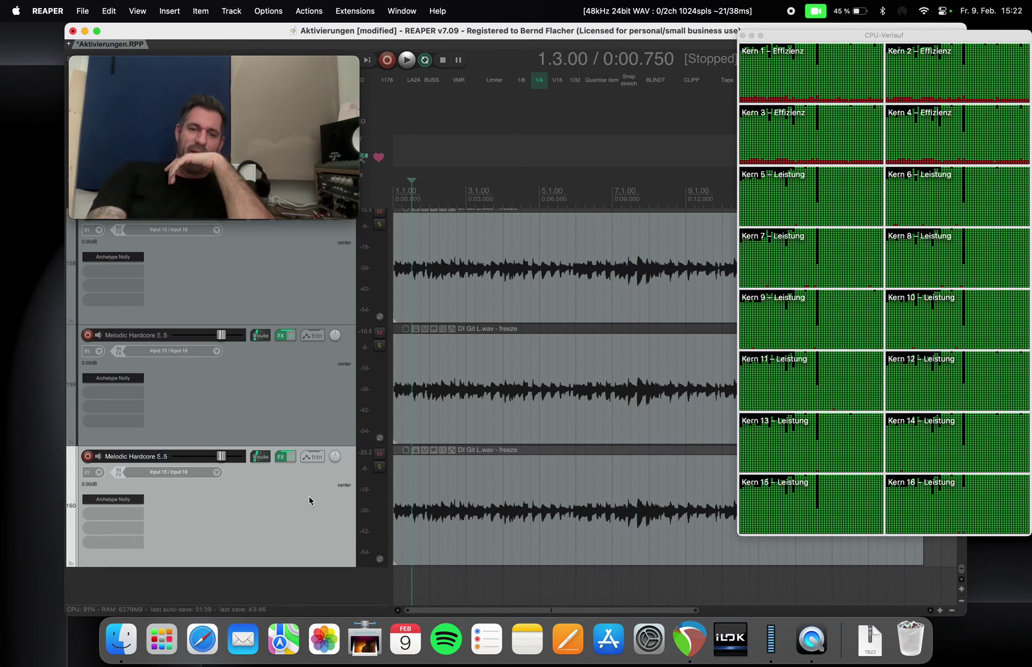
Step: Delete the bottom duplicated track, leaving 159, then play and stop from 2.4.00
{"action": "key", "text": "Delete"}
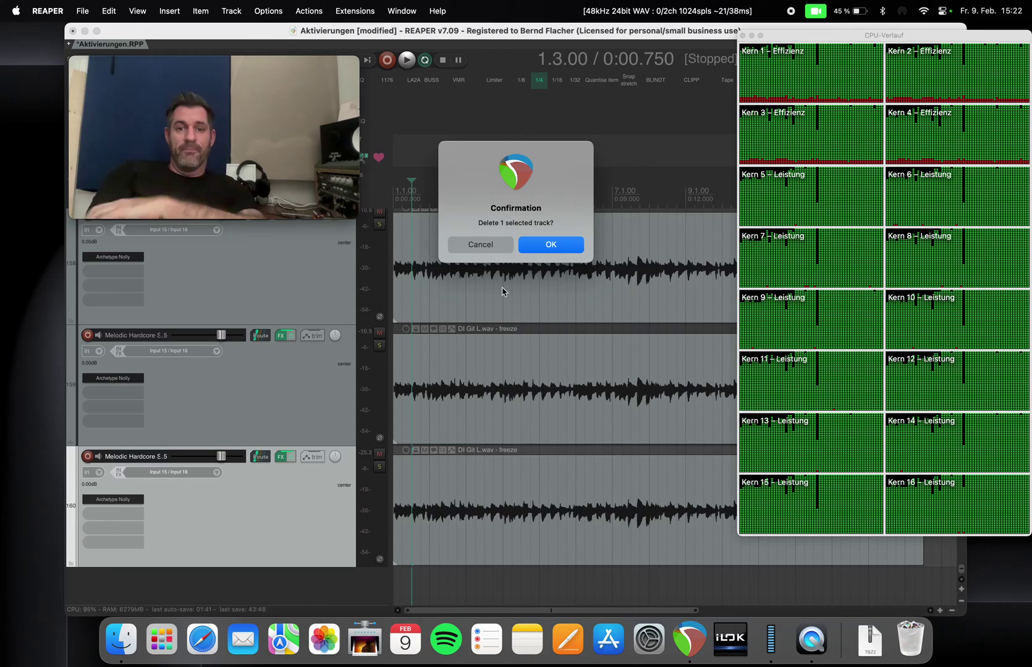
{"action": "left_click", "coordinate": [550, 245]}
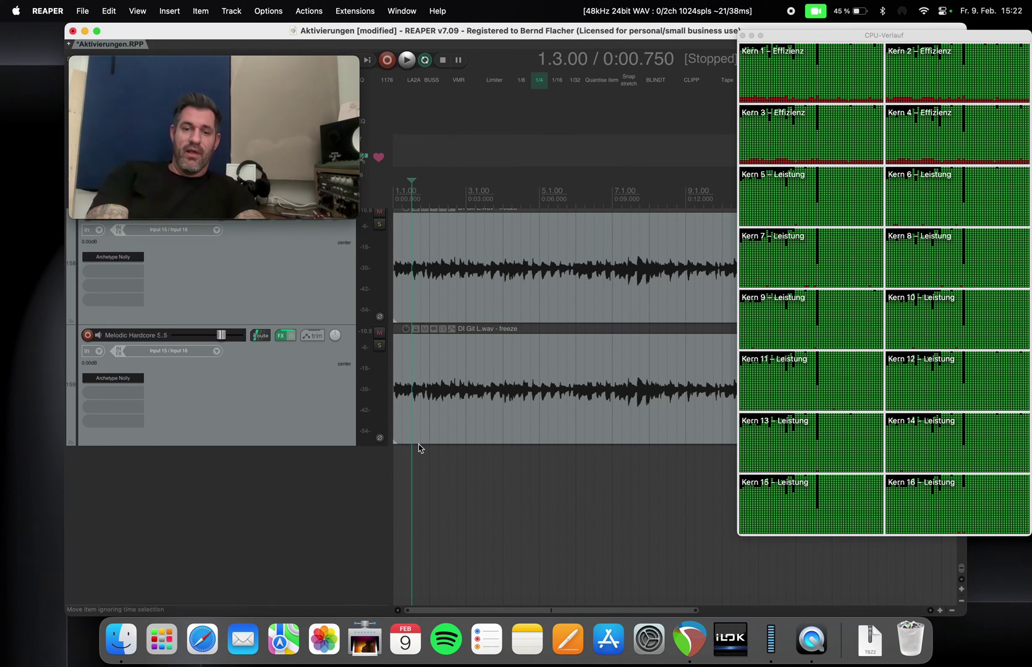
{"action": "left_click", "coordinate": [456, 447]}
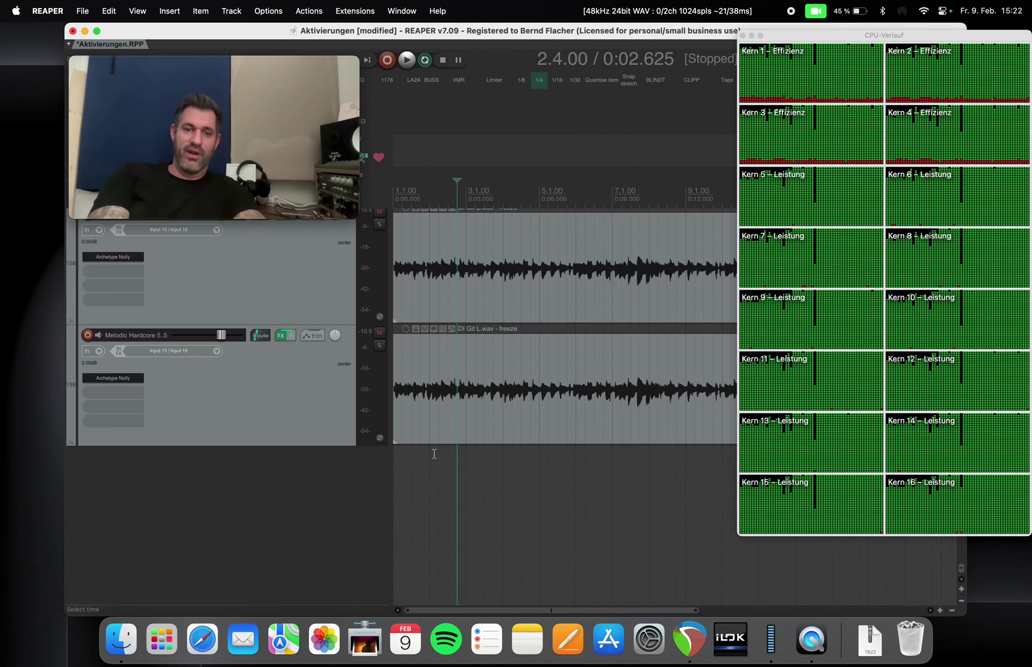
{"action": "key", "text": "space"}
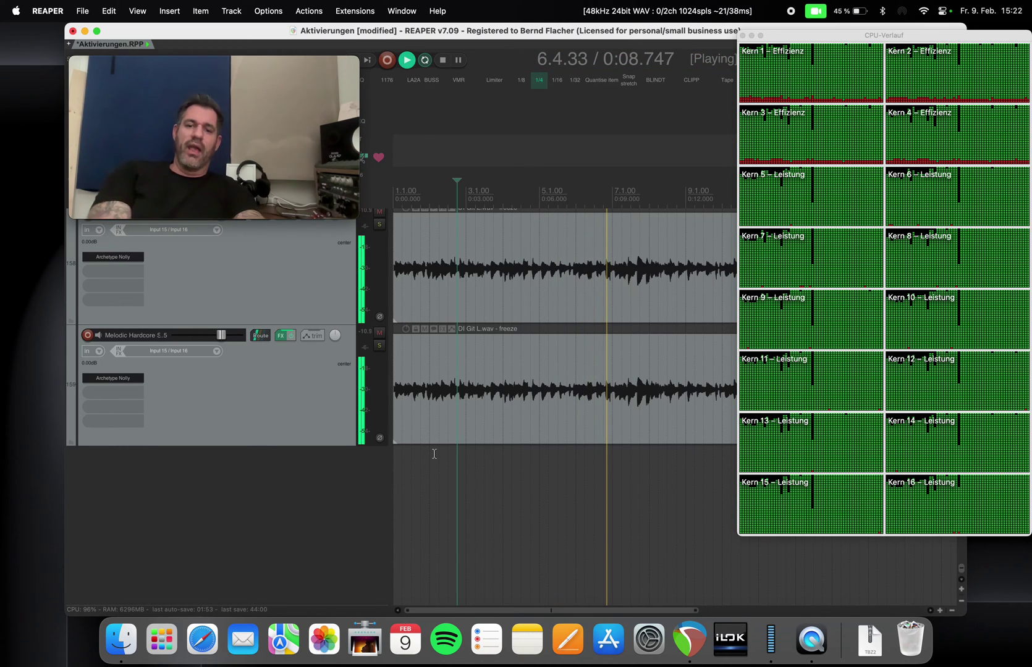
{"action": "key", "text": "space"}
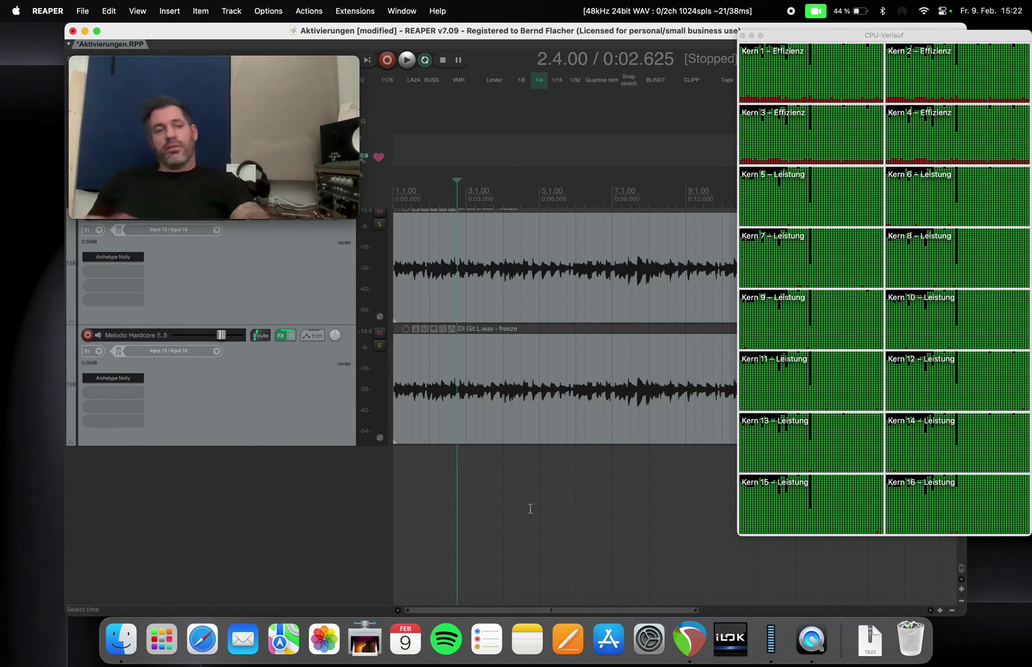